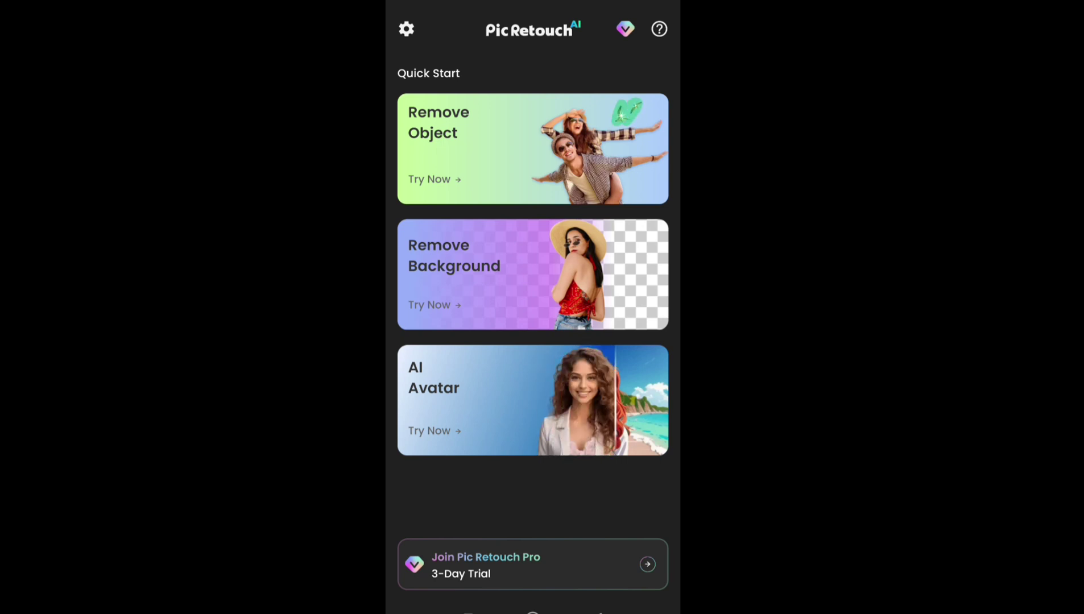
Load the roadside motorbike photo into Remove Object, zoom it to fill the view, and enter AI Remove.
{"action": "left_click", "coordinate": [504, 153]}
{"action": "left_click", "coordinate": [463, 316]}
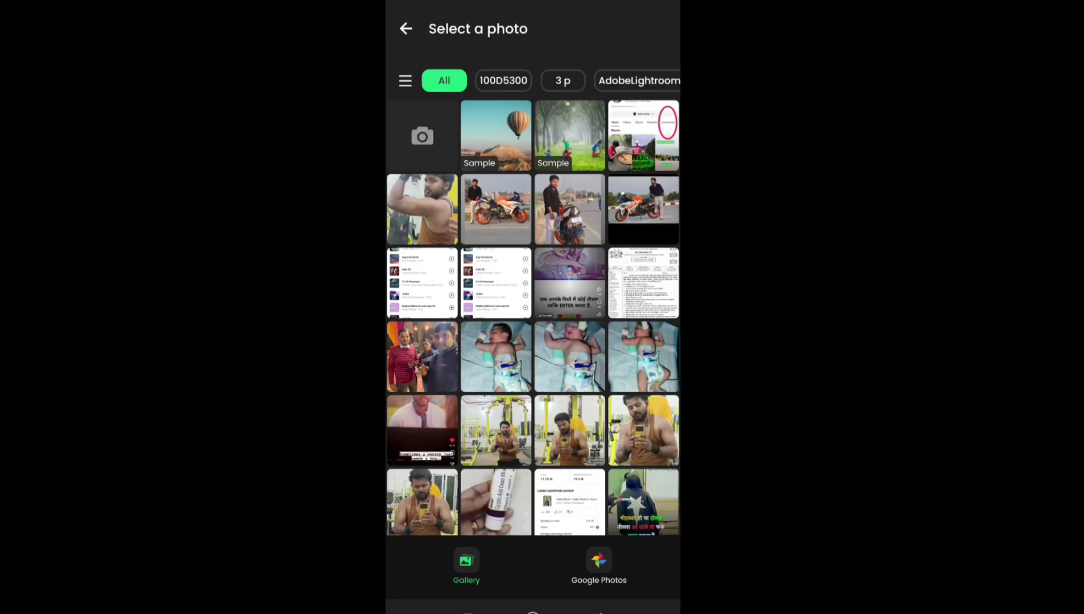
{"action": "left_click", "coordinate": [560, 217]}
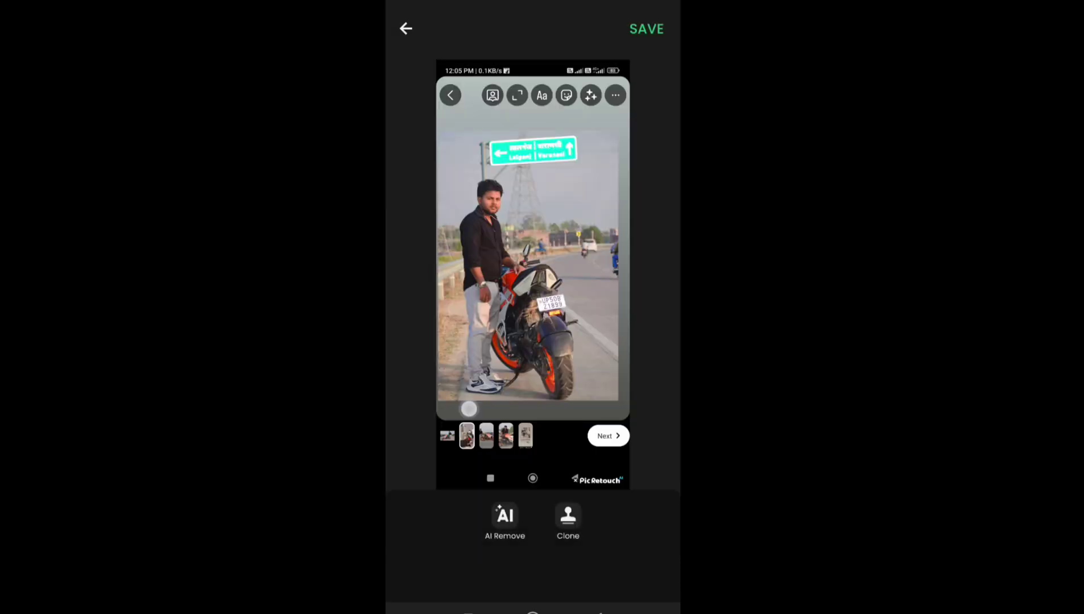
{"action": "left_click_drag", "start_coordinate": [467, 406], "coordinate": [444, 484]}
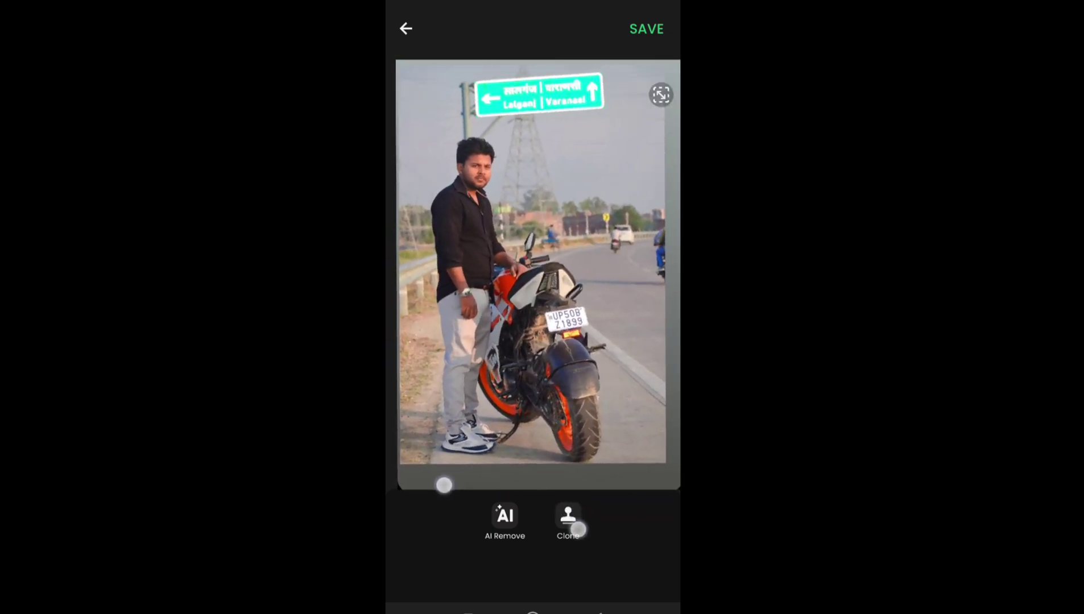
{"action": "left_click_drag", "start_coordinate": [438, 387], "coordinate": [438, 411]}
{"action": "left_click_drag", "start_coordinate": [615, 415], "coordinate": [624, 416]}
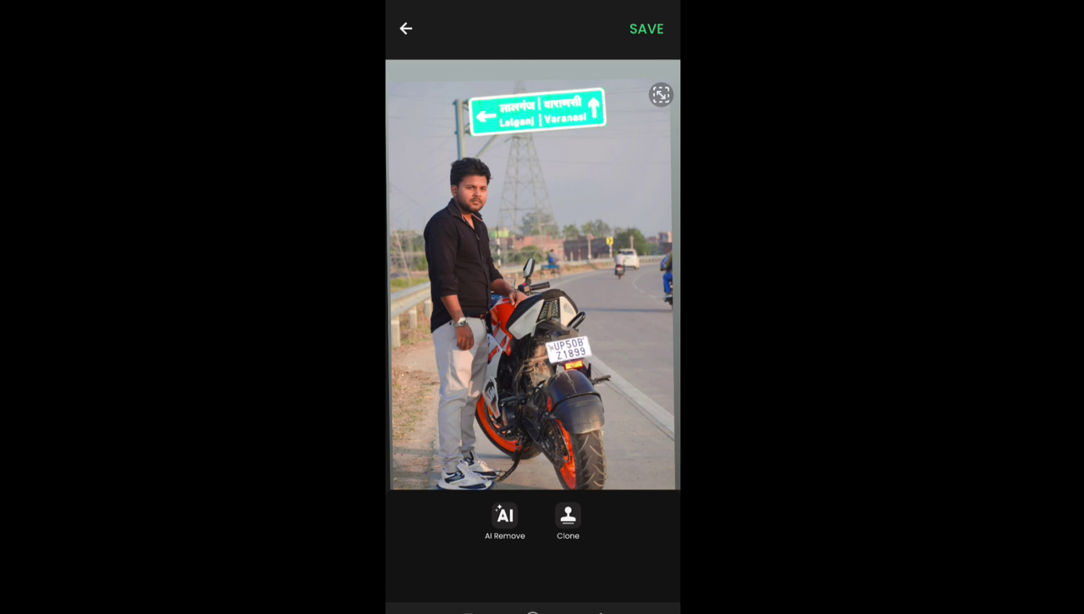
{"action": "left_click", "coordinate": [506, 526]}
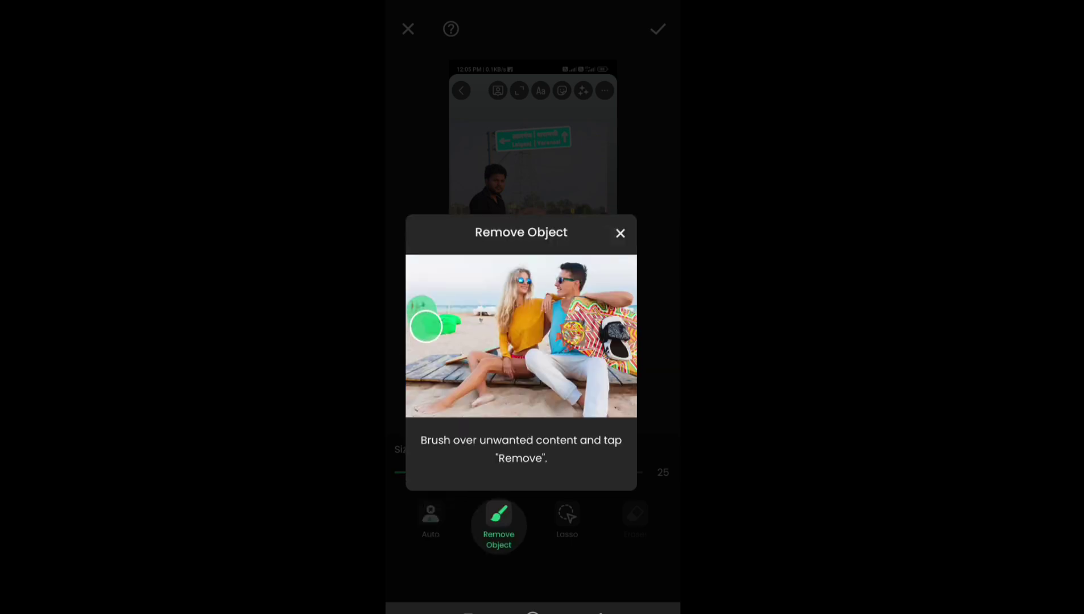
Brush and erase the strip above the road sign, then set the brush to size 20, offset 30.
{"action": "left_click", "coordinate": [620, 233]}
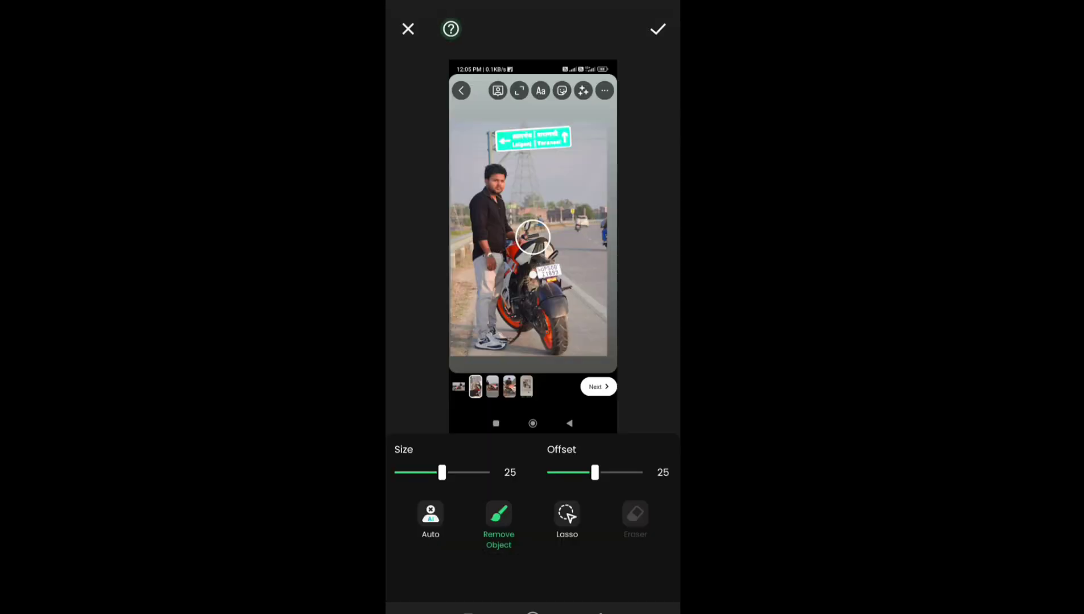
{"action": "left_click", "coordinate": [499, 515]}
{"action": "left_click_drag", "start_coordinate": [517, 105], "coordinate": [569, 108]}
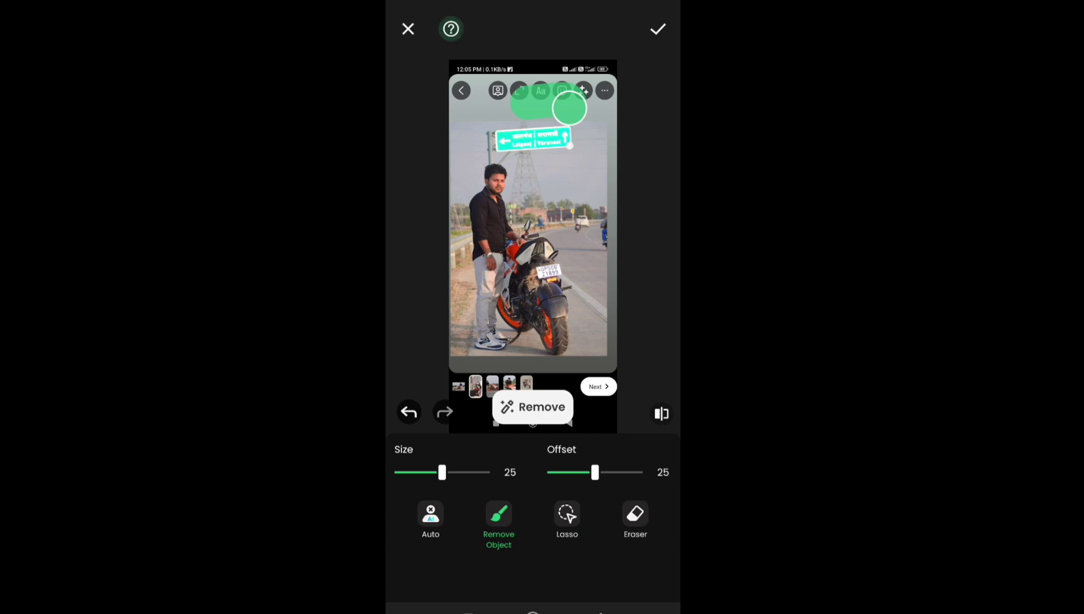
{"action": "left_click", "coordinate": [533, 407]}
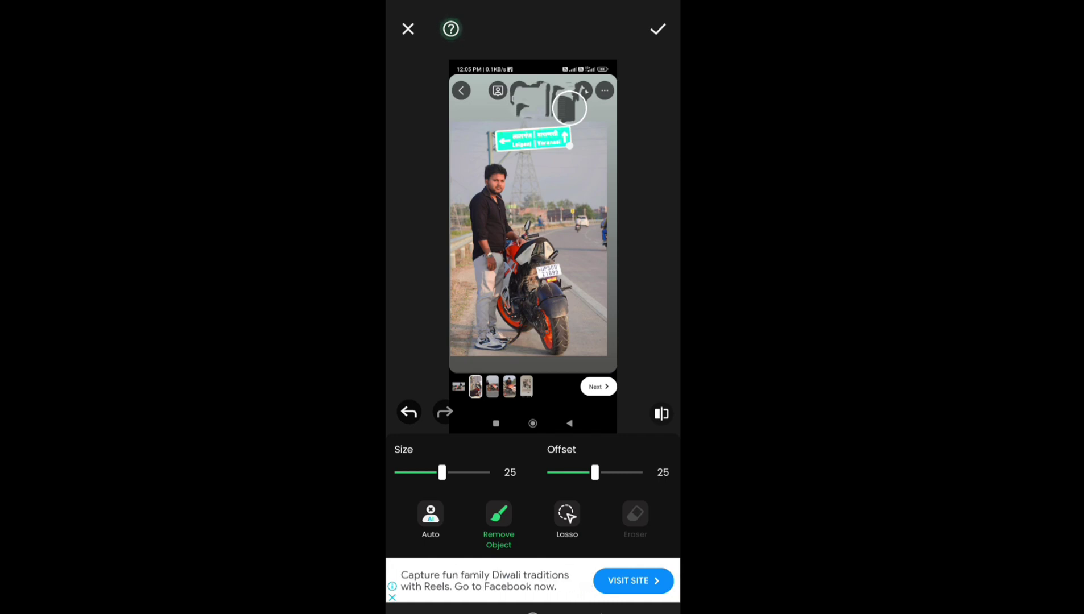
{"action": "mouse_move", "coordinate": [442, 473]}
{"action": "left_mouse_down"}
{"action": "mouse_move", "coordinate": [493, 483]}
{"action": "mouse_move", "coordinate": [434, 482]}
{"action": "left_mouse_up"}
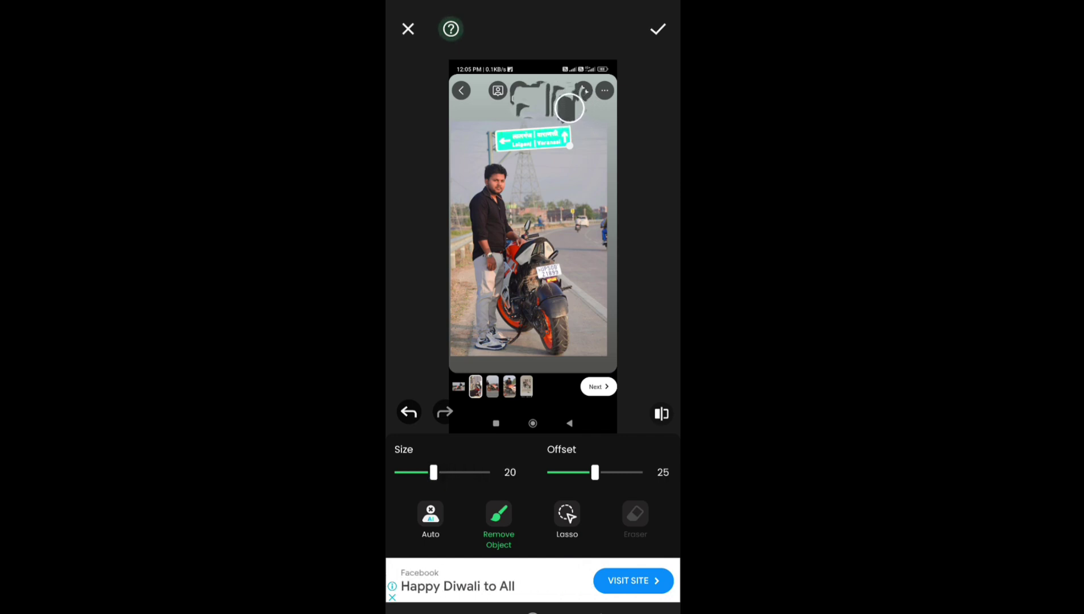
{"action": "mouse_move", "coordinate": [597, 473]}
{"action": "left_mouse_down"}
{"action": "mouse_move", "coordinate": [582, 474]}
{"action": "mouse_move", "coordinate": [612, 476]}
{"action": "mouse_move", "coordinate": [537, 495]}
{"action": "mouse_move", "coordinate": [612, 489]}
{"action": "mouse_move", "coordinate": [586, 487]}
{"action": "mouse_move", "coordinate": [605, 473]}
{"action": "left_mouse_up"}
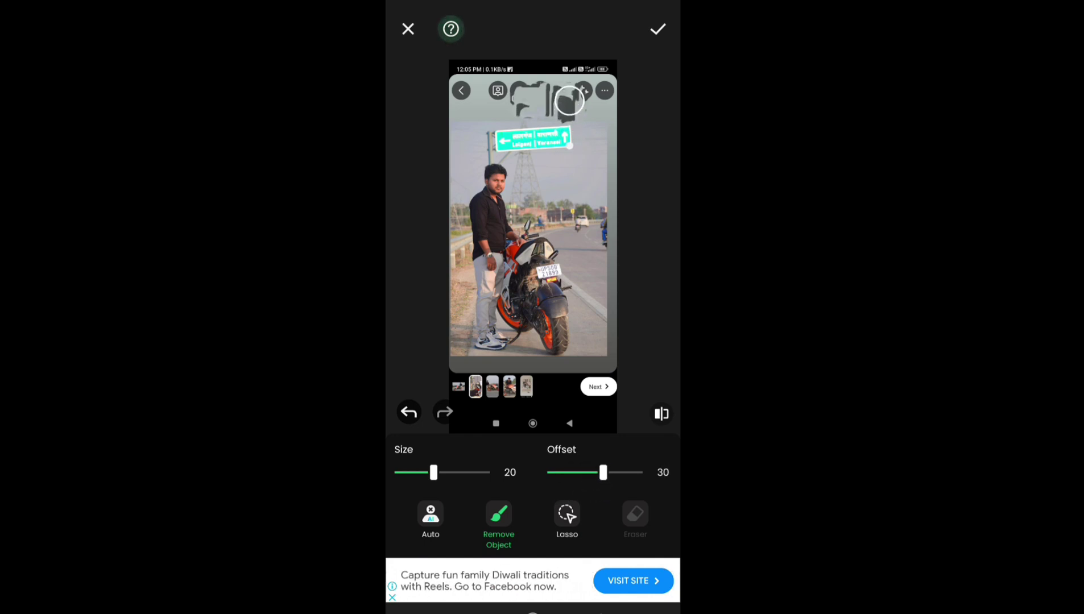
Lasso around the green road sign and let the AI erase it.
{"action": "left_click", "coordinate": [567, 515]}
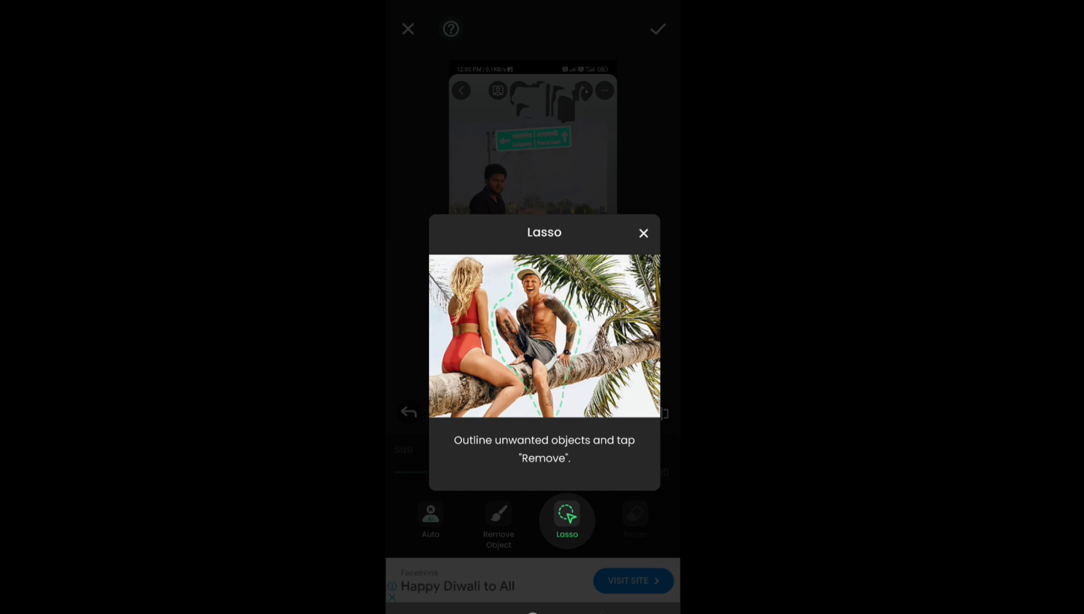
{"action": "left_click", "coordinate": [644, 233]}
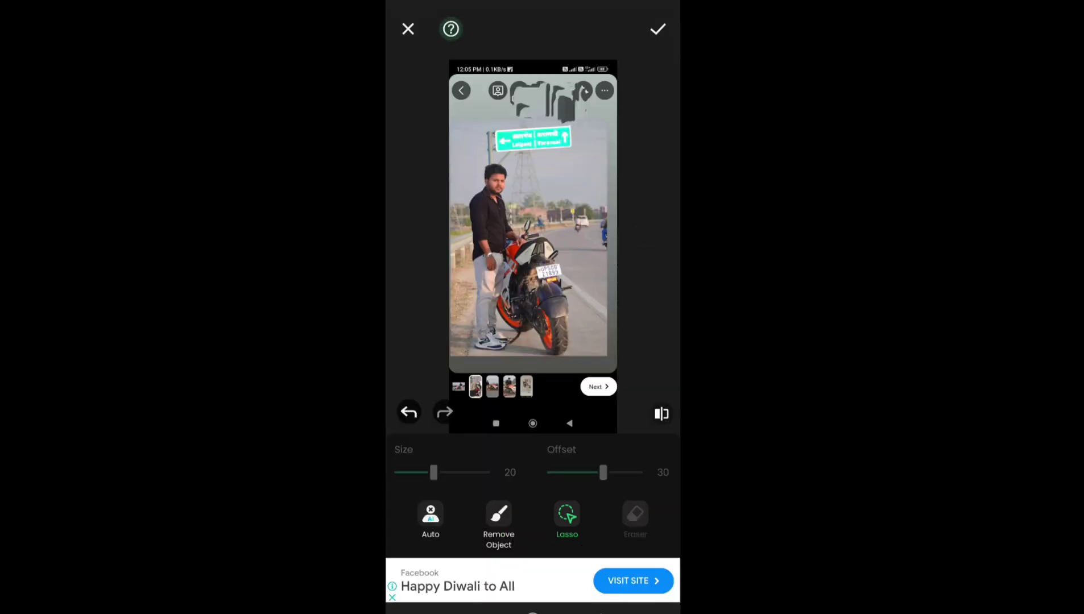
{"action": "mouse_move", "coordinate": [489, 134]}
{"action": "left_mouse_down"}
{"action": "mouse_move", "coordinate": [547, 156]}
{"action": "mouse_move", "coordinate": [493, 139]}
{"action": "left_mouse_up"}
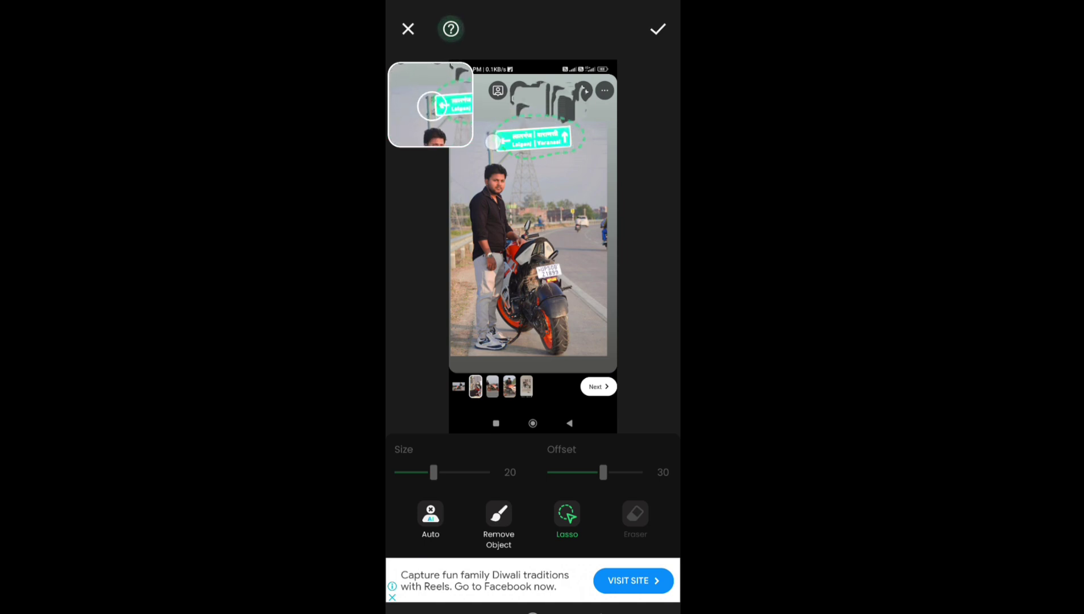
{"action": "left_click_drag", "start_coordinate": [493, 139], "coordinate": [497, 135]}
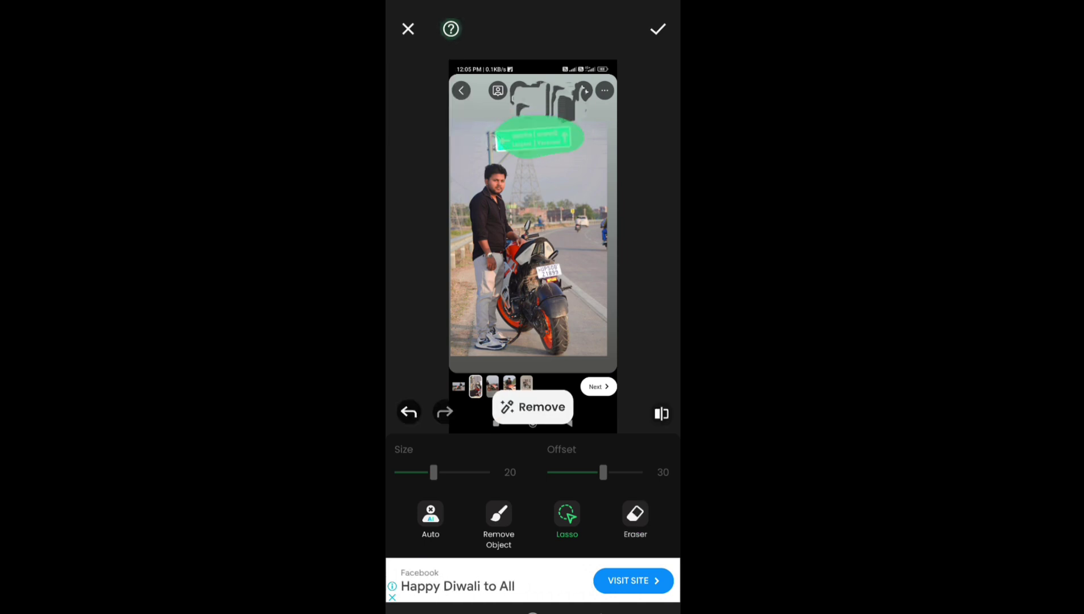
{"action": "left_click", "coordinate": [533, 407]}
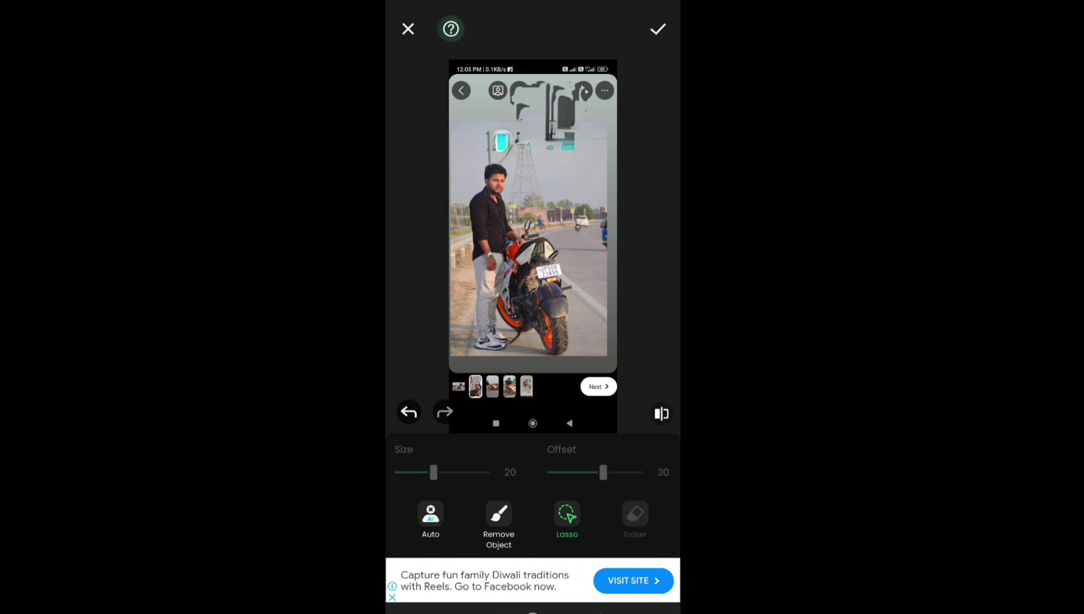
Discard the object-removal edits and start Remove Background from the home screen.
{"action": "left_click", "coordinate": [408, 28]}
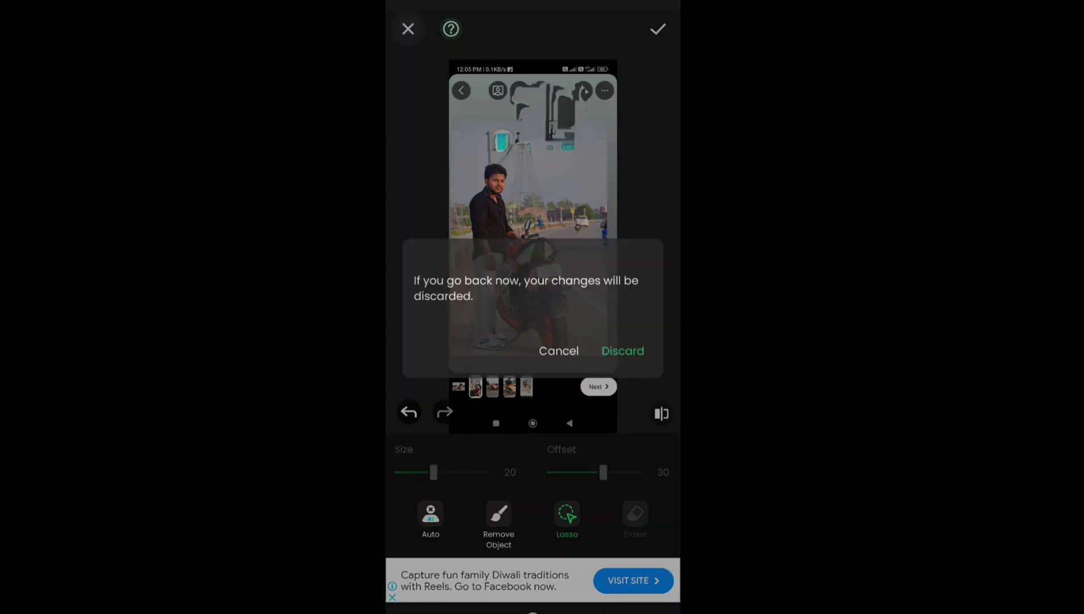
{"action": "left_click", "coordinate": [624, 348]}
{"action": "left_click", "coordinate": [405, 29]}
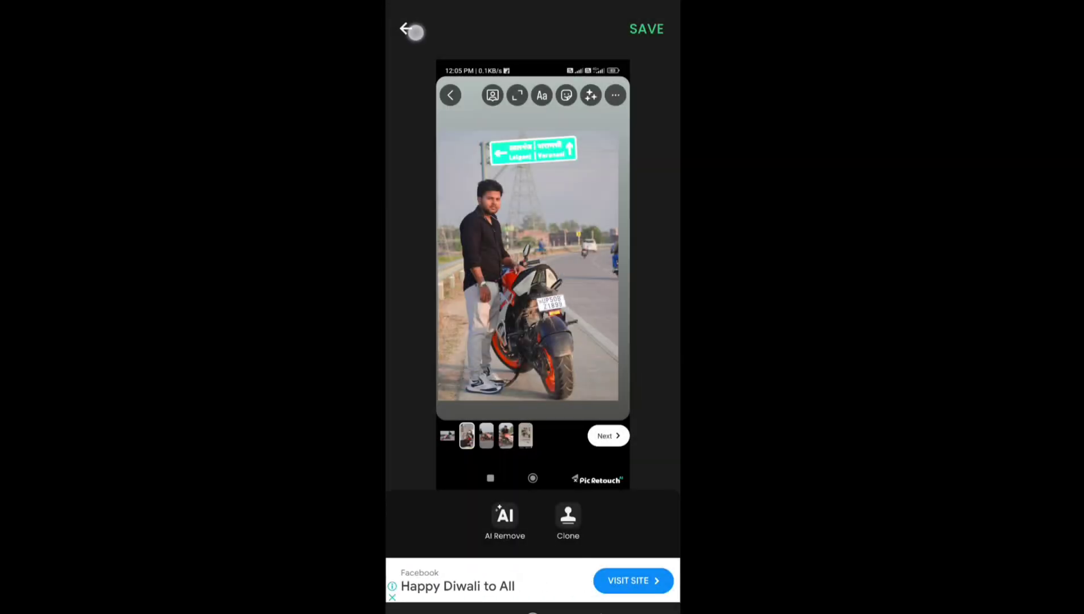
{"action": "left_click", "coordinate": [405, 30]}
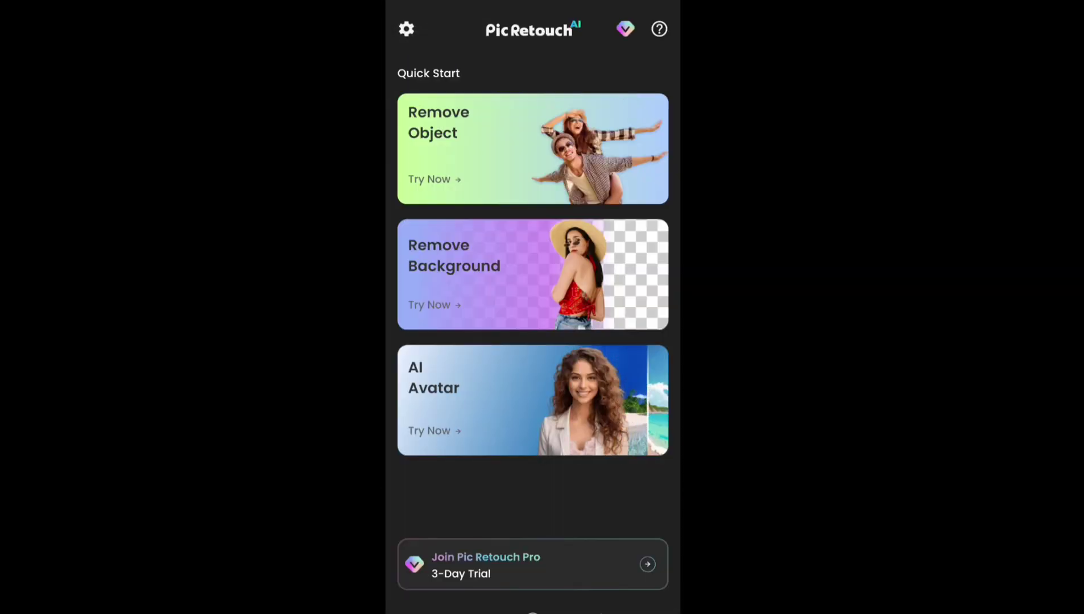
{"action": "left_click", "coordinate": [431, 278]}
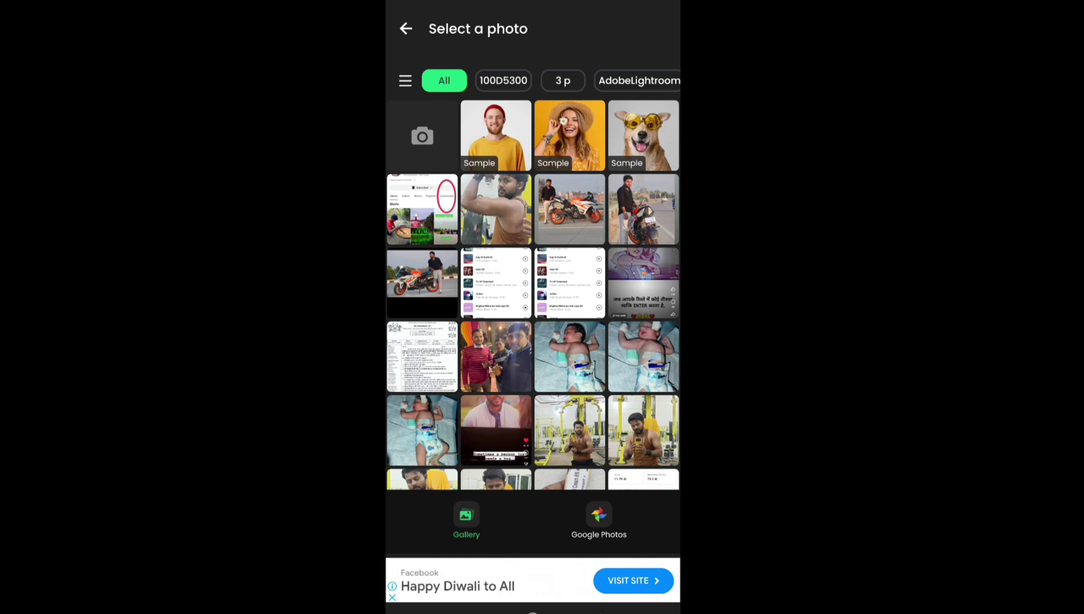
Quick-cut the man and bike from the road photo, inspect the cutout, and enter manual refinement.
{"action": "left_click", "coordinate": [625, 219]}
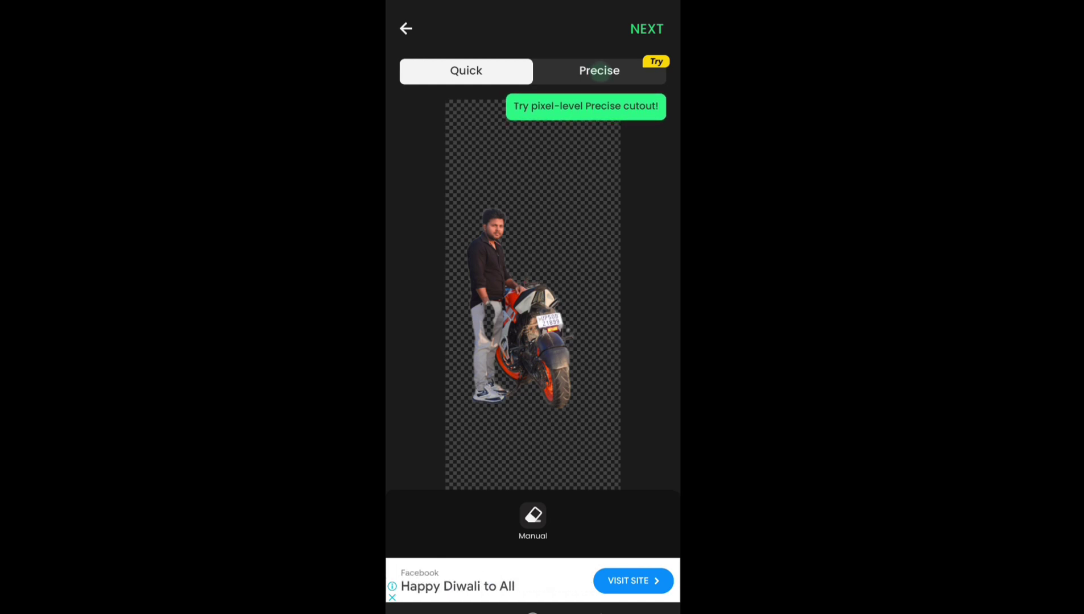
{"action": "scroll", "coordinate": [530, 345], "scroll_direction": "up", "scroll_amount": 1}
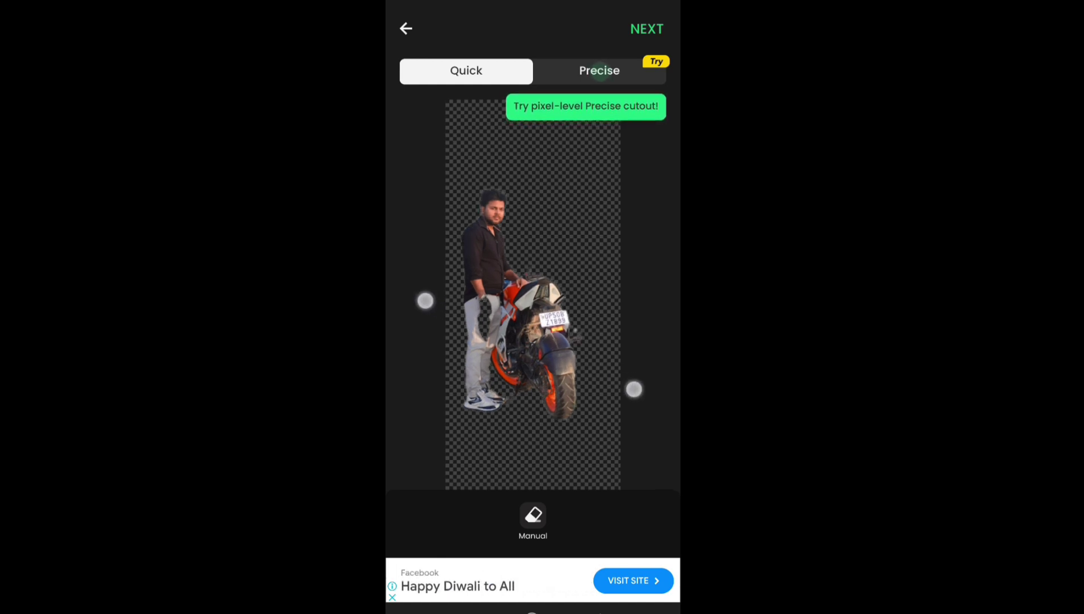
{"action": "scroll", "coordinate": [530, 345], "scroll_direction": "up", "scroll_amount": 2}
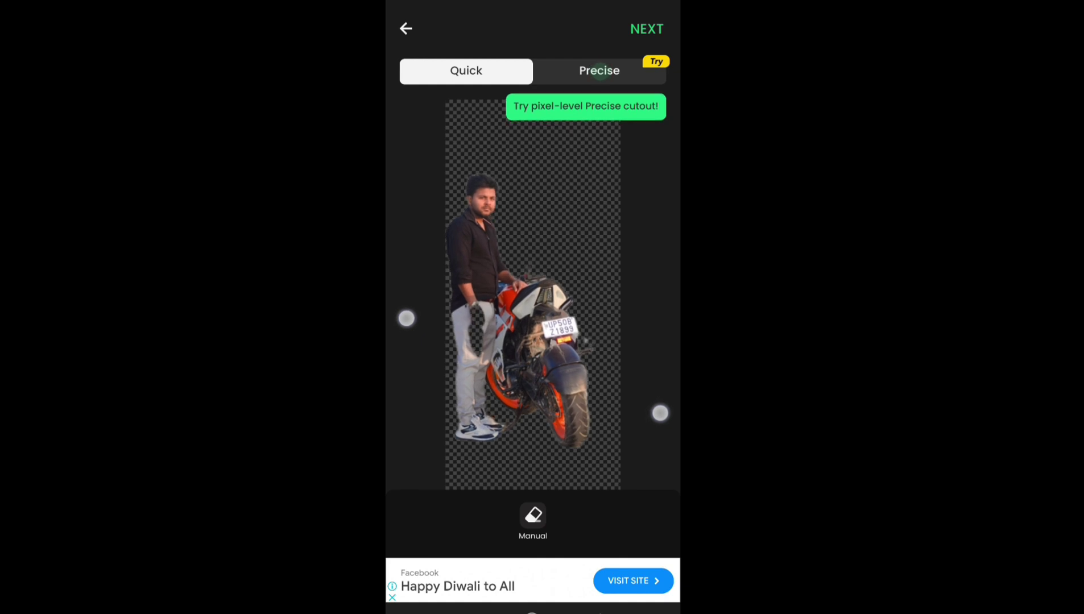
{"action": "left_click_drag", "start_coordinate": [407, 318], "coordinate": [433, 312]}
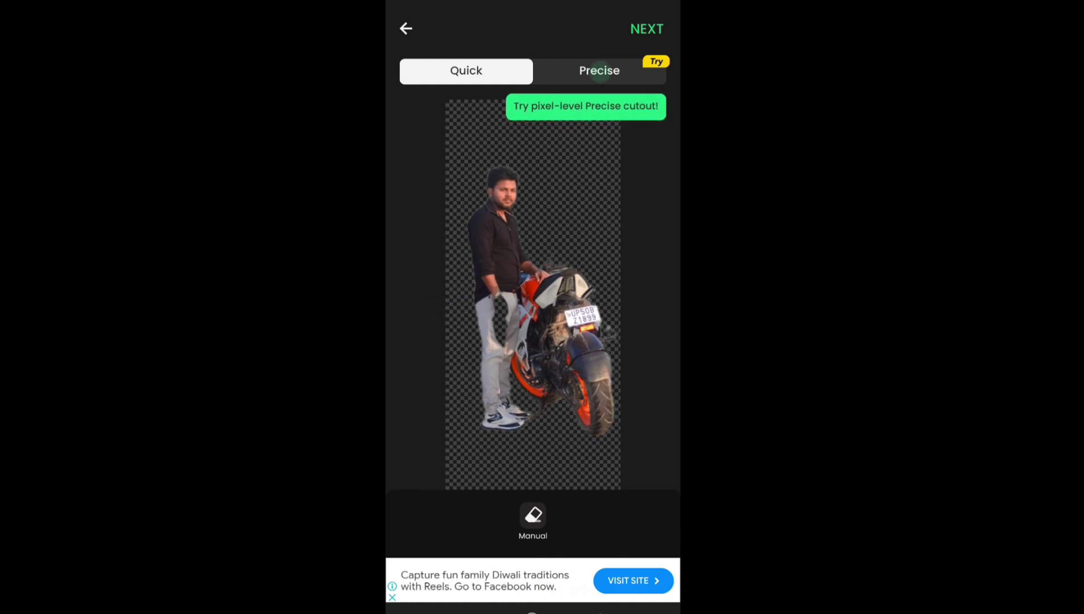
{"action": "left_click", "coordinate": [533, 517]}
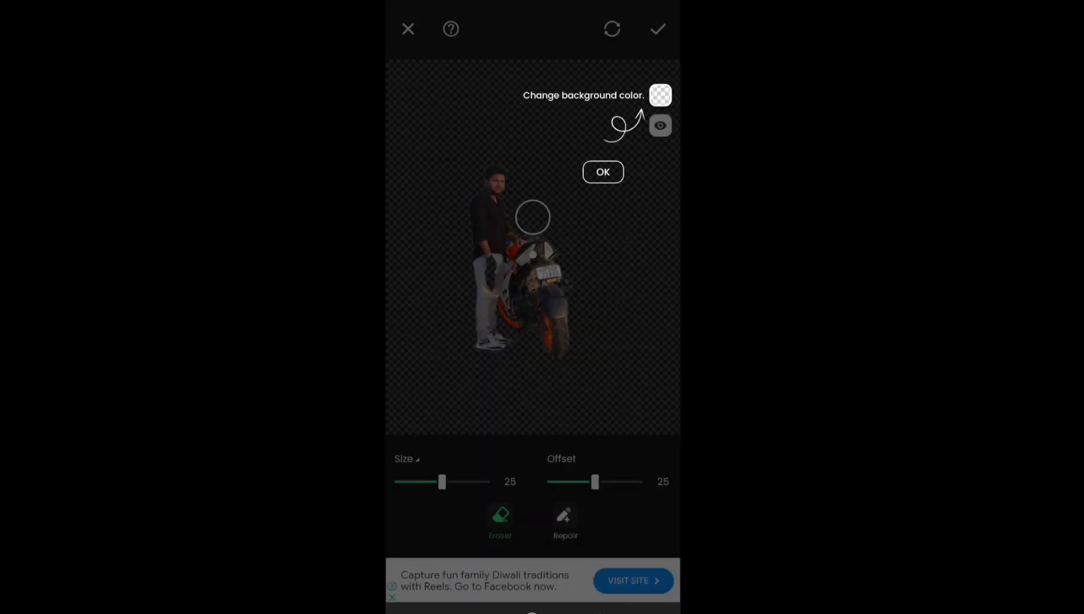
Dismiss the eraser tips, undo a trial erase on the torso, and shrink the brush to size 17.
{"action": "left_click", "coordinate": [607, 493]}
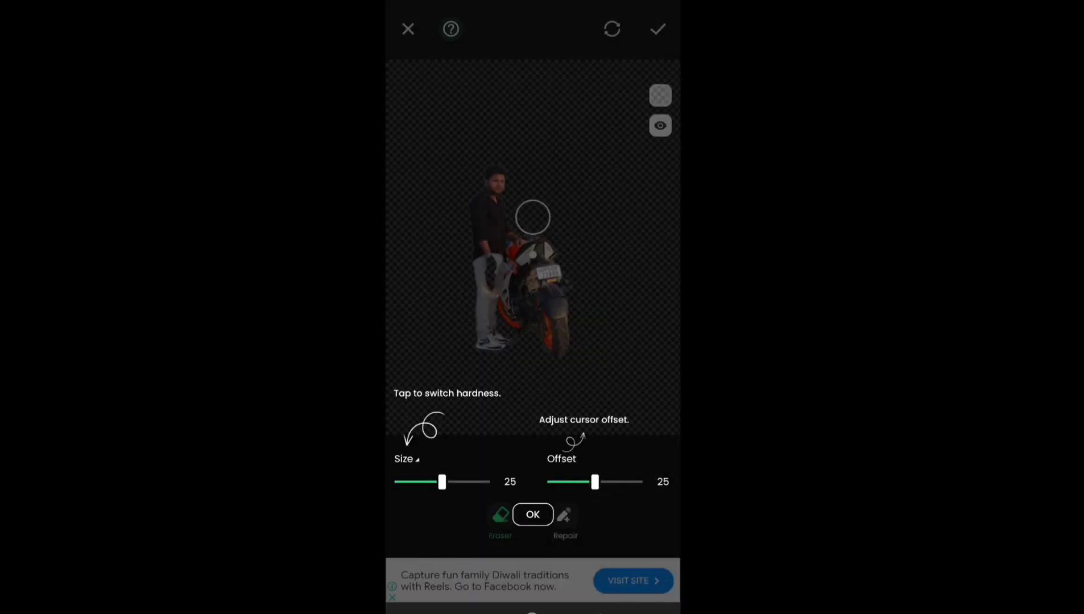
{"action": "left_click", "coordinate": [579, 380]}
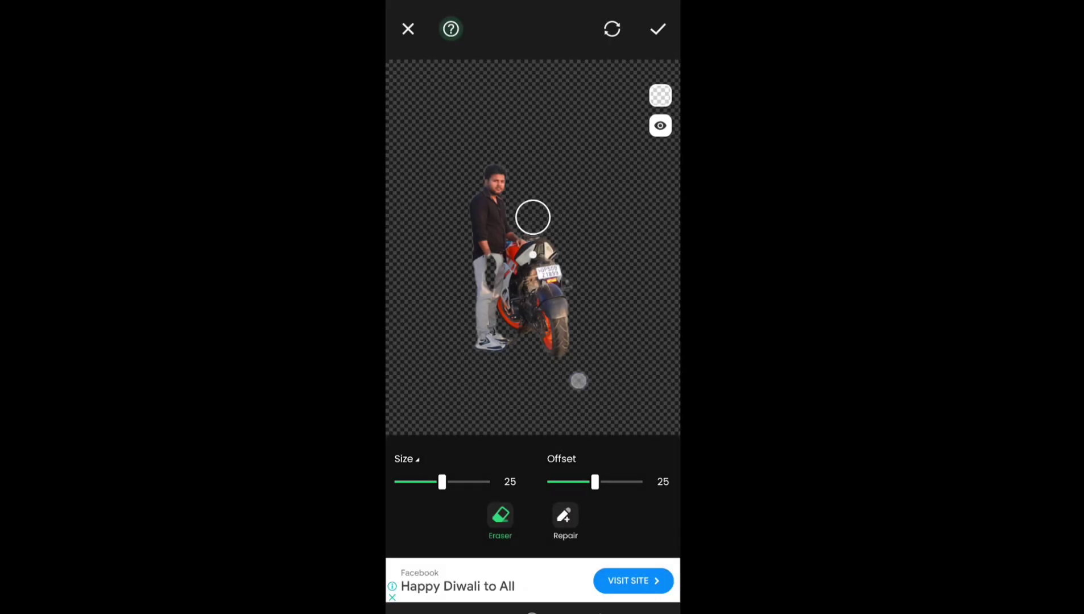
{"action": "mouse_move", "coordinate": [534, 255]}
{"action": "left_mouse_down"}
{"action": "mouse_move", "coordinate": [498, 294]}
{"action": "mouse_move", "coordinate": [553, 235]}
{"action": "left_mouse_up"}
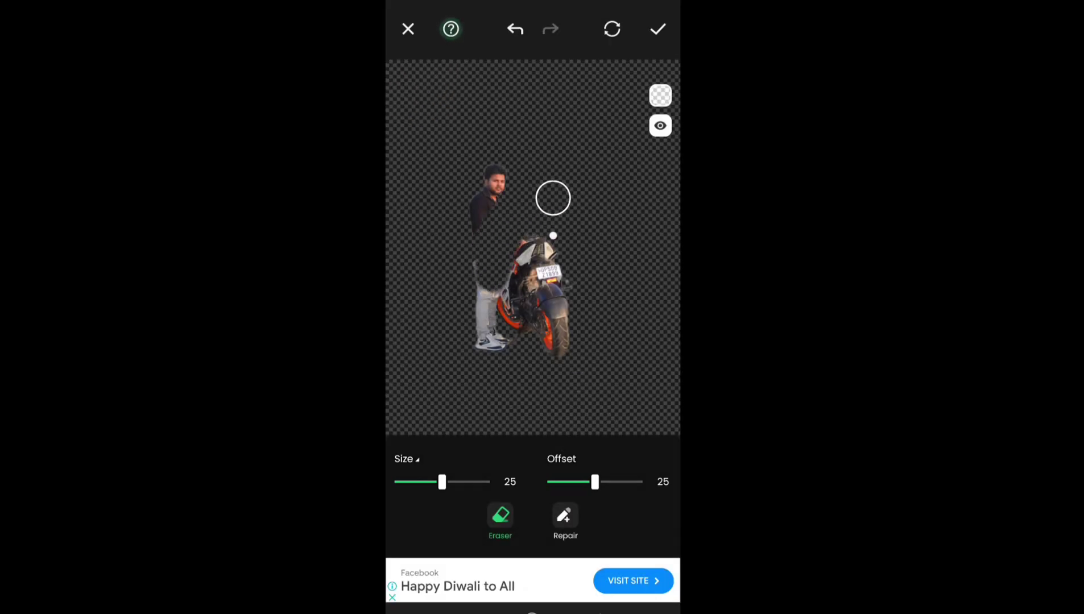
{"action": "left_click", "coordinate": [510, 29]}
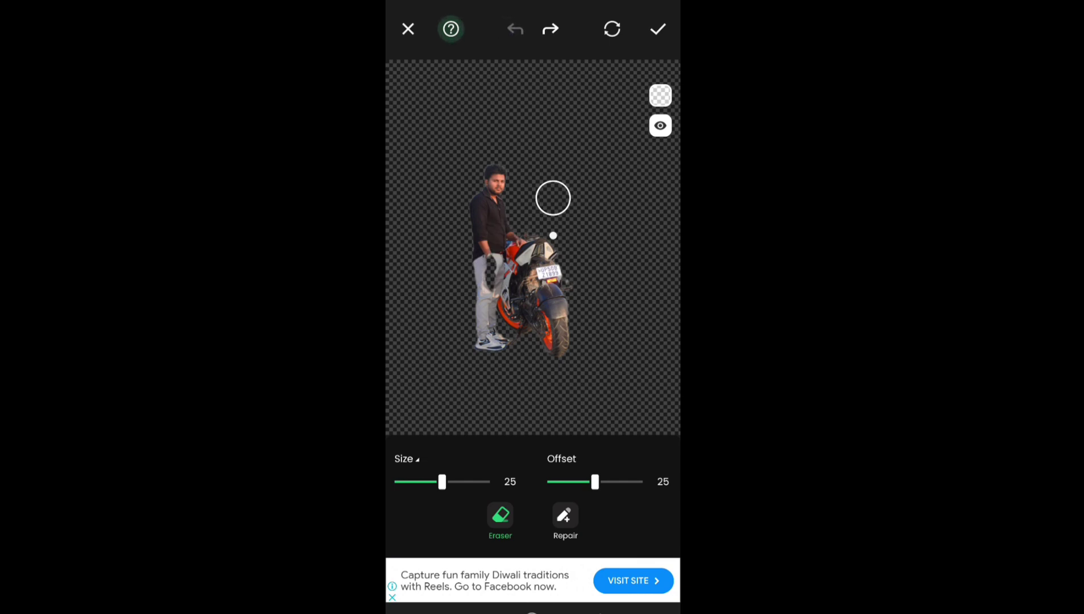
{"action": "mouse_move", "coordinate": [442, 481]}
{"action": "left_mouse_down"}
{"action": "mouse_move", "coordinate": [470, 482]}
{"action": "mouse_move", "coordinate": [429, 482]}
{"action": "left_mouse_up"}
{"action": "mouse_move", "coordinate": [595, 481]}
{"action": "left_mouse_down"}
{"action": "mouse_move", "coordinate": [611, 488]}
{"action": "mouse_move", "coordinate": [598, 486]}
{"action": "left_mouse_up"}
Switch to Repair at size 28, then undo a stray restored stripe right of the bike.
{"action": "left_click", "coordinate": [576, 526]}
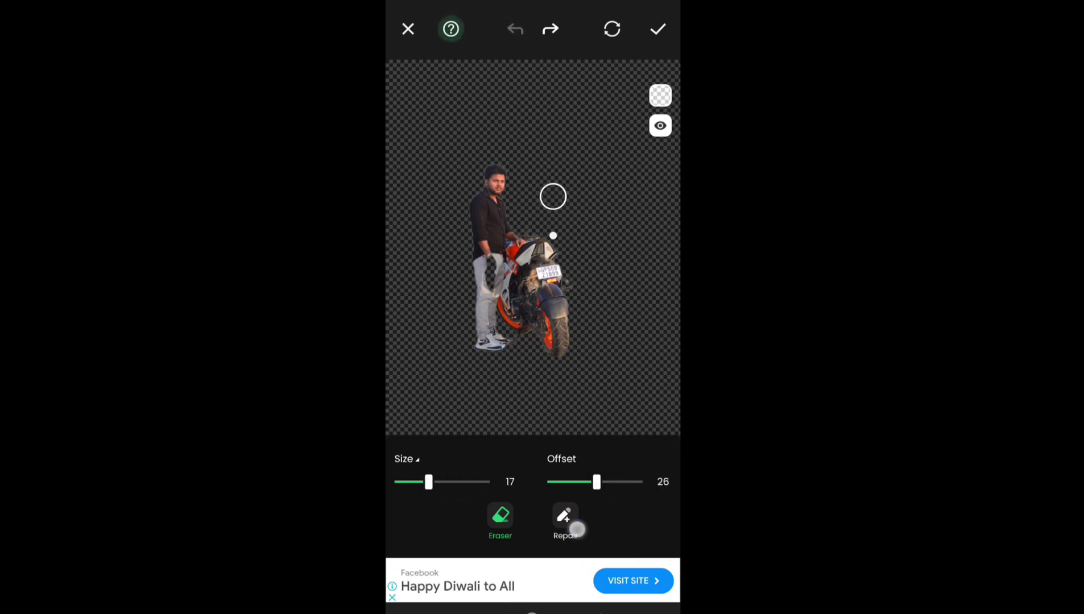
{"action": "left_click", "coordinate": [642, 252]}
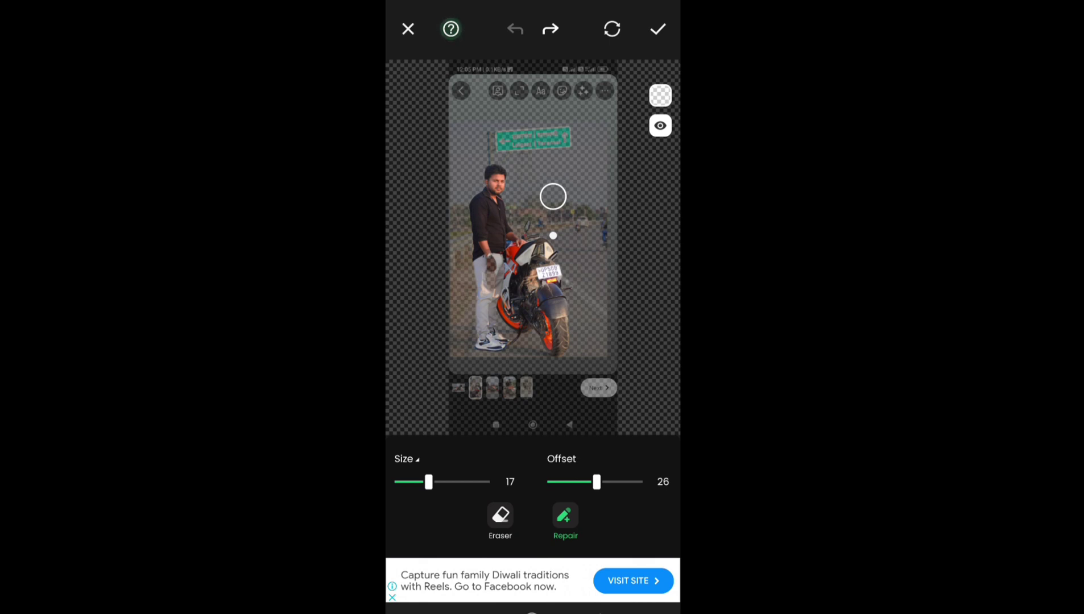
{"action": "mouse_move", "coordinate": [429, 483]}
{"action": "left_mouse_down"}
{"action": "mouse_move", "coordinate": [491, 482]}
{"action": "mouse_move", "coordinate": [447, 482]}
{"action": "left_mouse_up"}
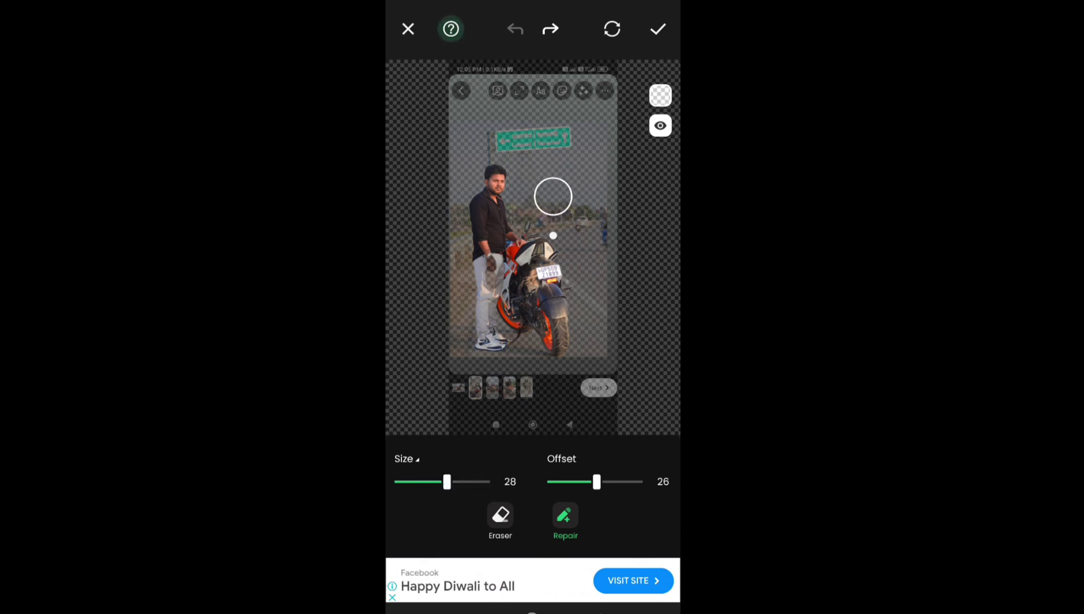
{"action": "left_click", "coordinate": [501, 517]}
{"action": "left_click", "coordinate": [565, 516]}
{"action": "left_click_drag", "start_coordinate": [577, 214], "coordinate": [585, 275]}
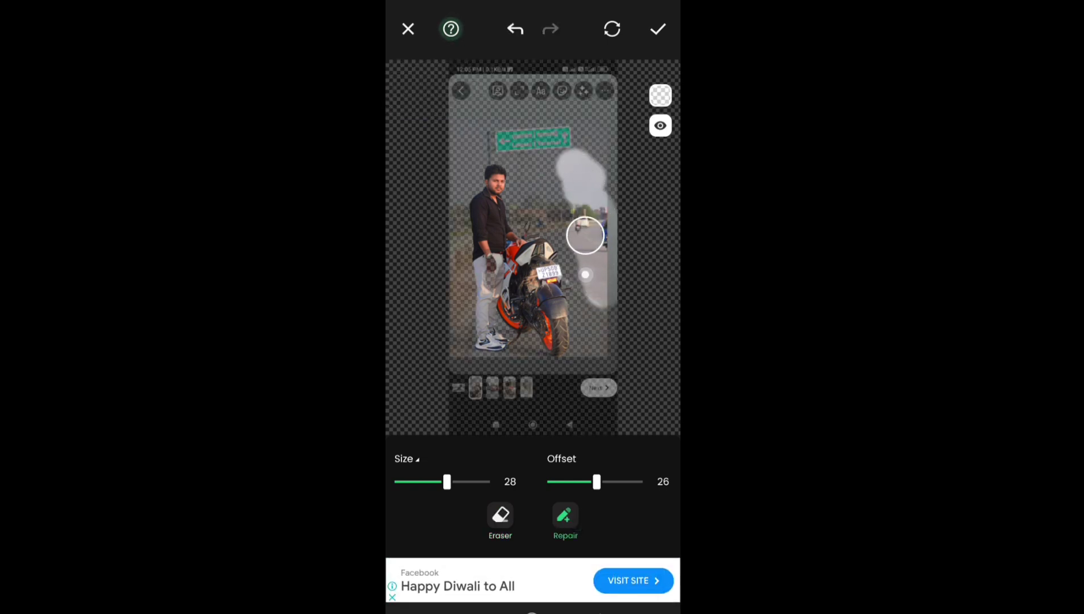
{"action": "left_click", "coordinate": [516, 29]}
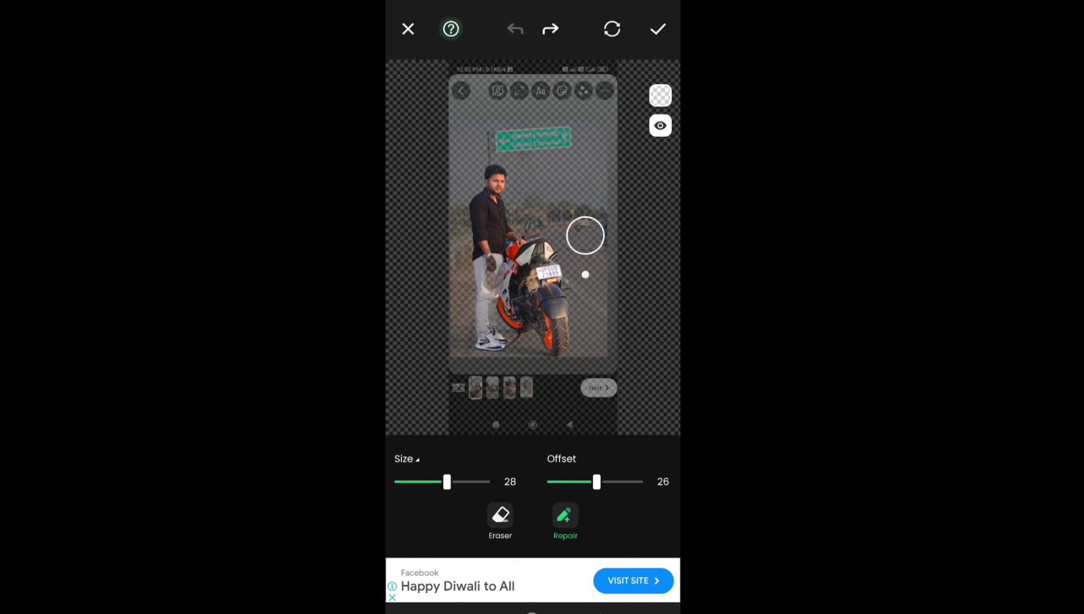
Set the Repair brush to offset 45, size 7 and restore the cutout along the man's leg.
{"action": "left_click_drag", "start_coordinate": [488, 255], "coordinate": [482, 323]}
{"action": "left_click", "coordinate": [510, 29]}
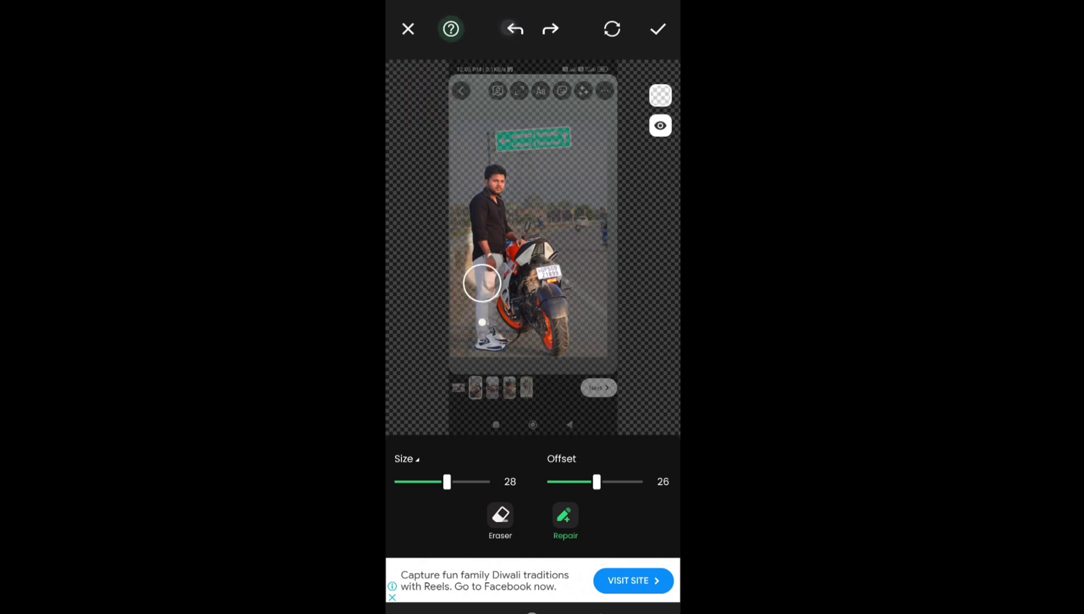
{"action": "left_click", "coordinate": [510, 34]}
{"action": "left_click", "coordinate": [505, 32]}
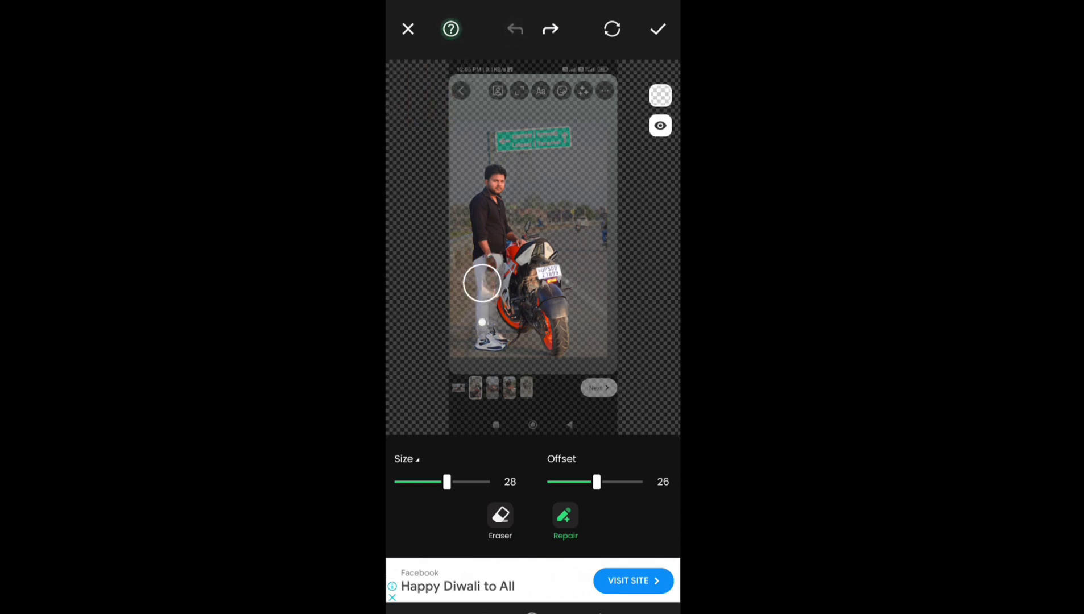
{"action": "left_click_drag", "start_coordinate": [596, 483], "coordinate": [633, 494]}
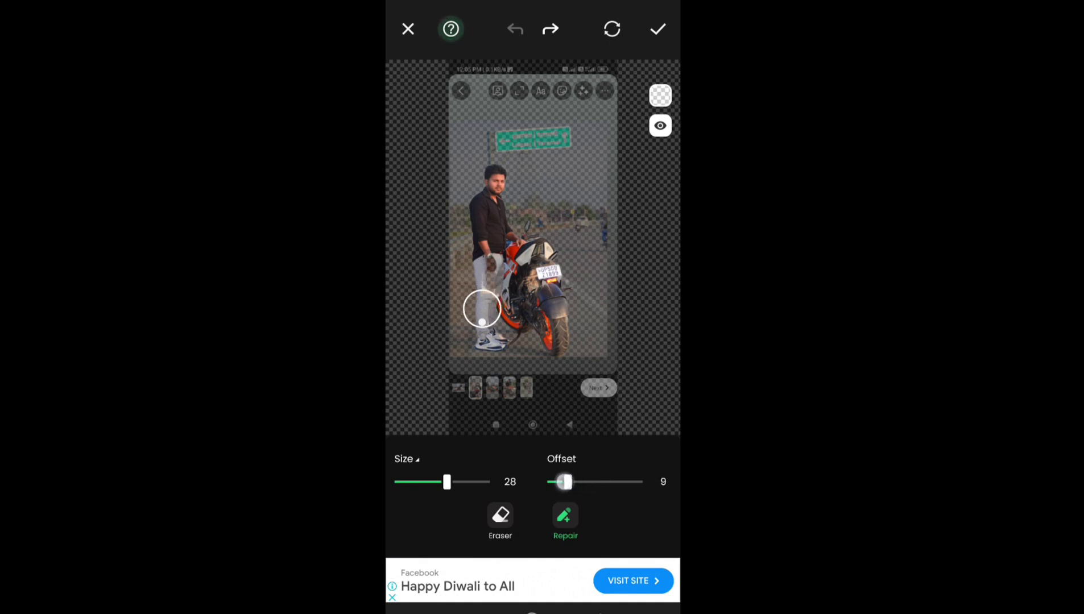
{"action": "left_click_drag", "start_coordinate": [447, 482], "coordinate": [412, 482]}
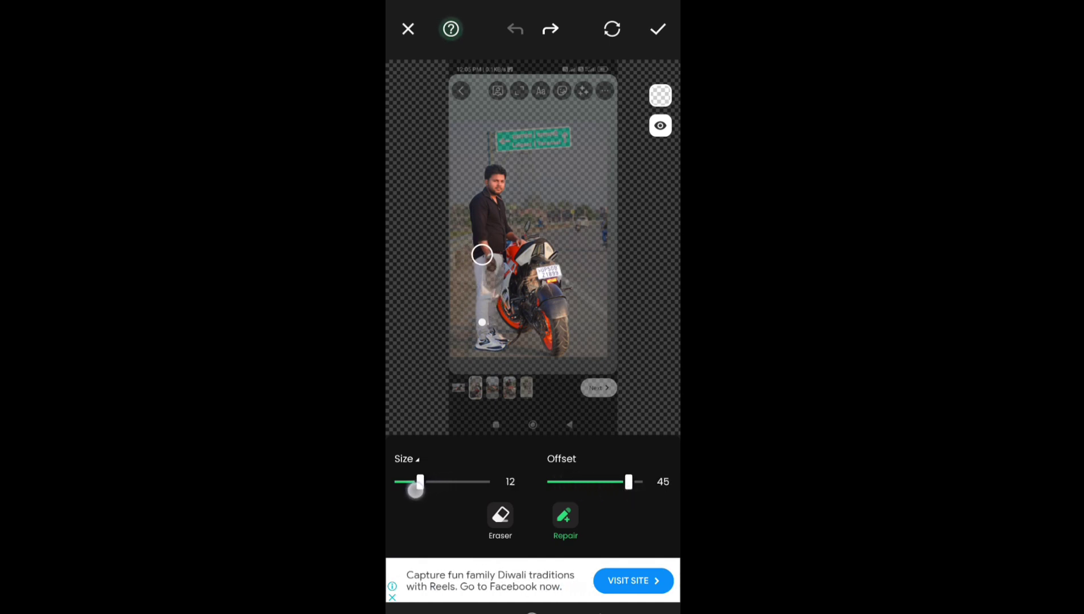
{"action": "left_click_drag", "start_coordinate": [483, 322], "coordinate": [488, 359]}
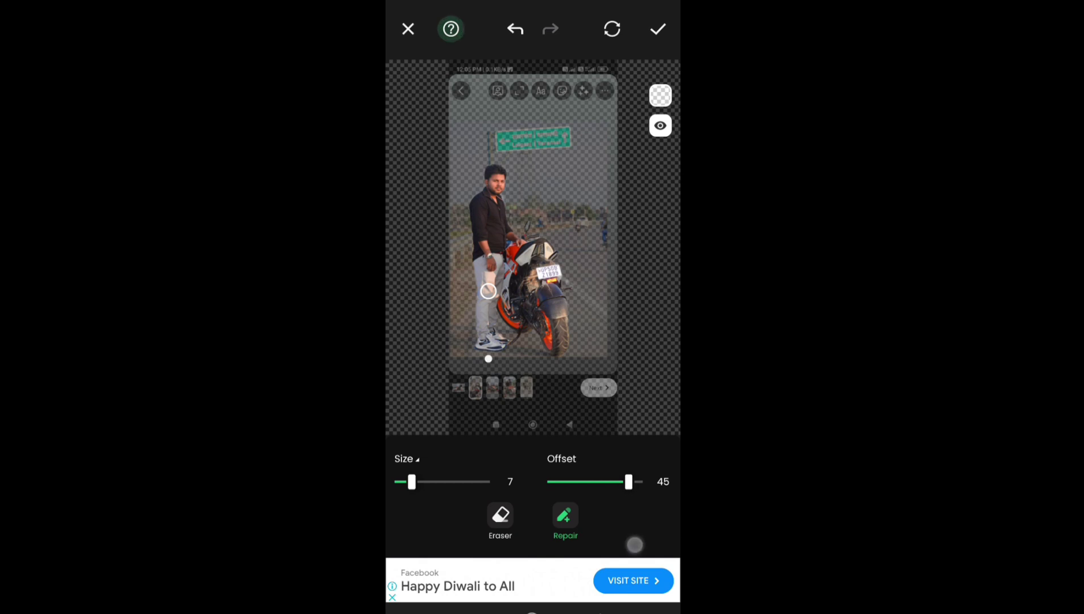
Discard the background cutout, return home, and open the AI Avatar style gallery.
{"action": "left_click", "coordinate": [657, 33]}
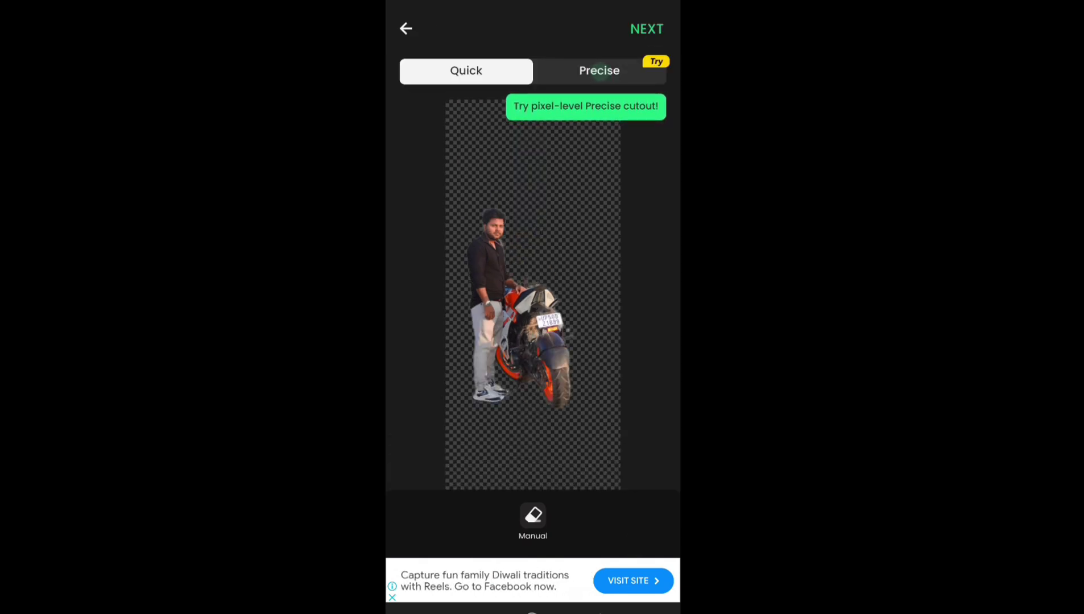
{"action": "left_click", "coordinate": [411, 29]}
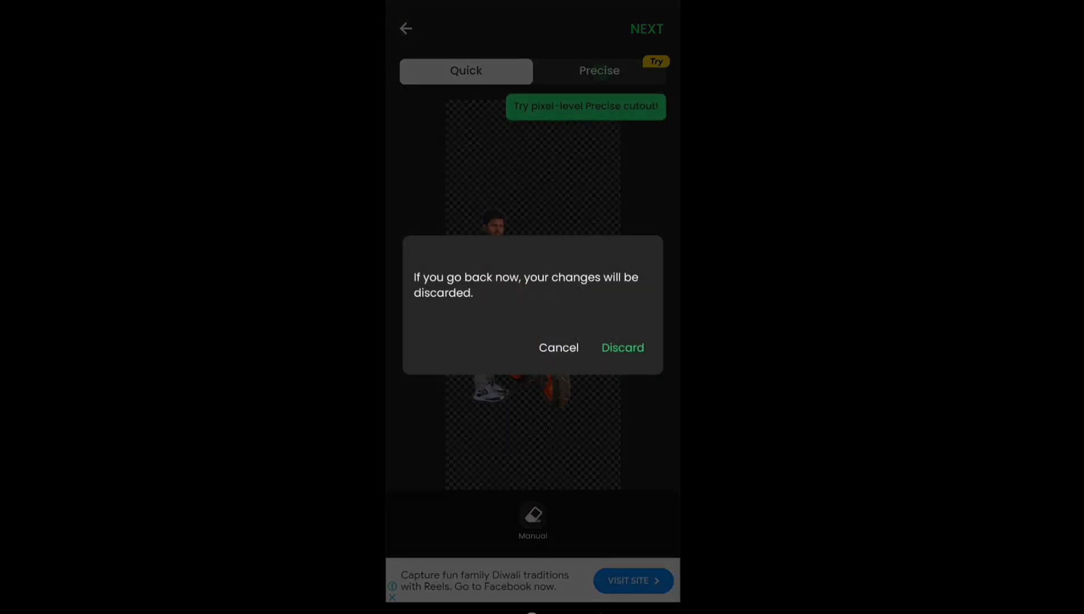
{"action": "left_click", "coordinate": [631, 359]}
{"action": "left_click", "coordinate": [405, 27]}
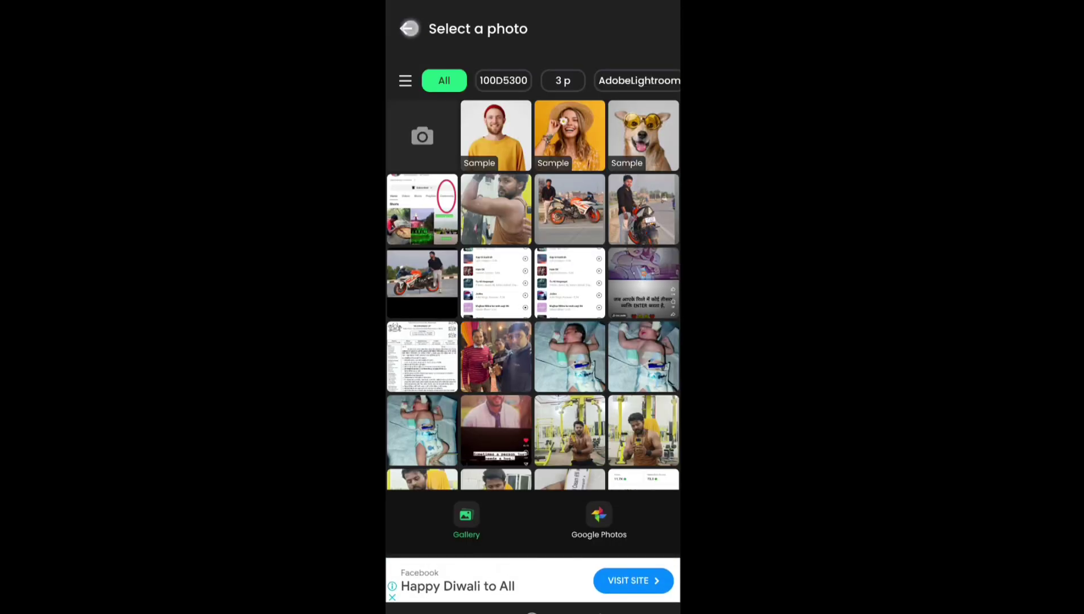
{"action": "left_click", "coordinate": [577, 428]}
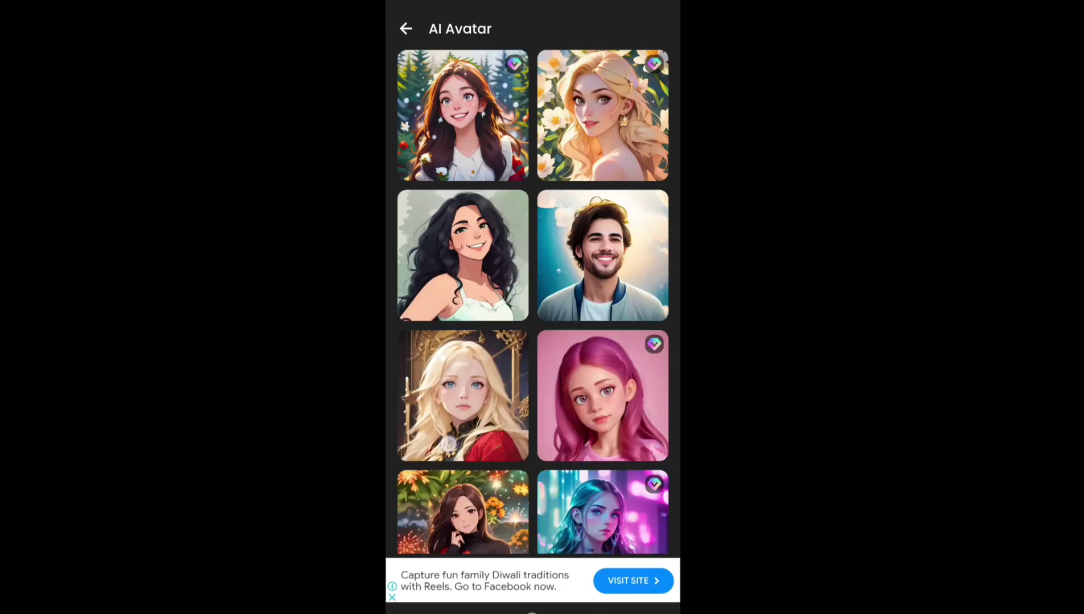
Pick an avatar style, dismiss the photo tips, and choose the man's roadside portrait.
{"action": "scroll", "coordinate": [533, 302], "scroll_direction": "down", "scroll_amount": 3}
{"action": "scroll", "coordinate": [533, 301], "scroll_direction": "up", "scroll_amount": 3}
{"action": "left_click", "coordinate": [582, 294]}
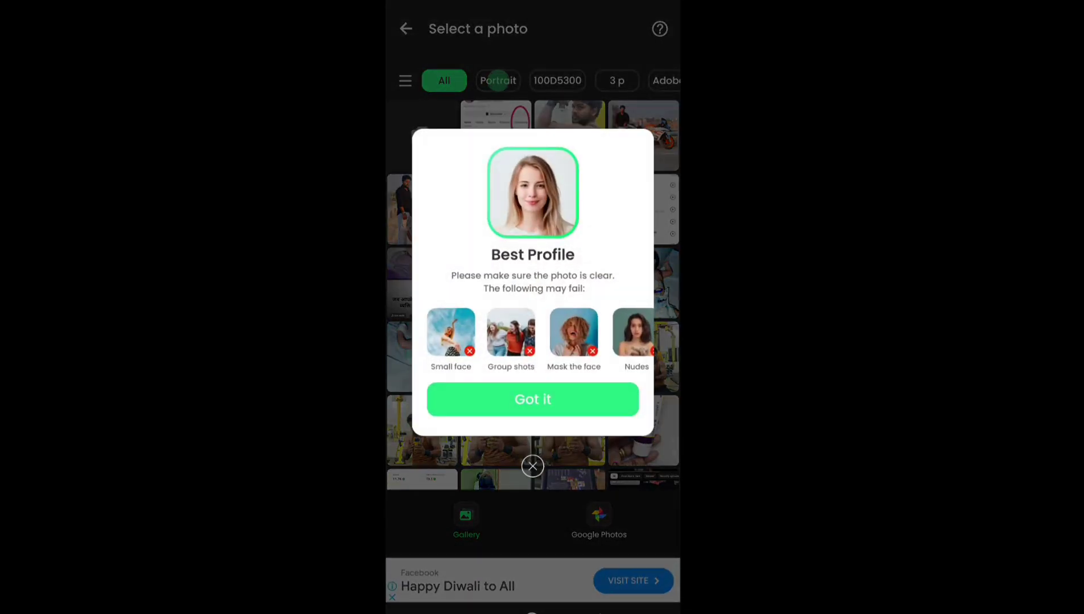
{"action": "left_click", "coordinate": [600, 400]}
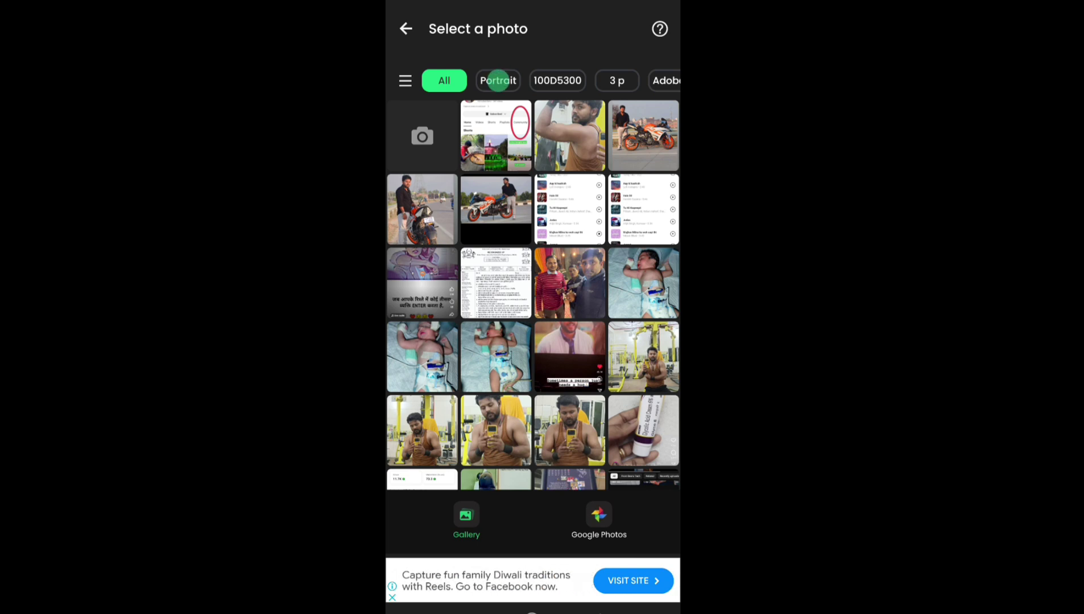
{"action": "left_click", "coordinate": [422, 209]}
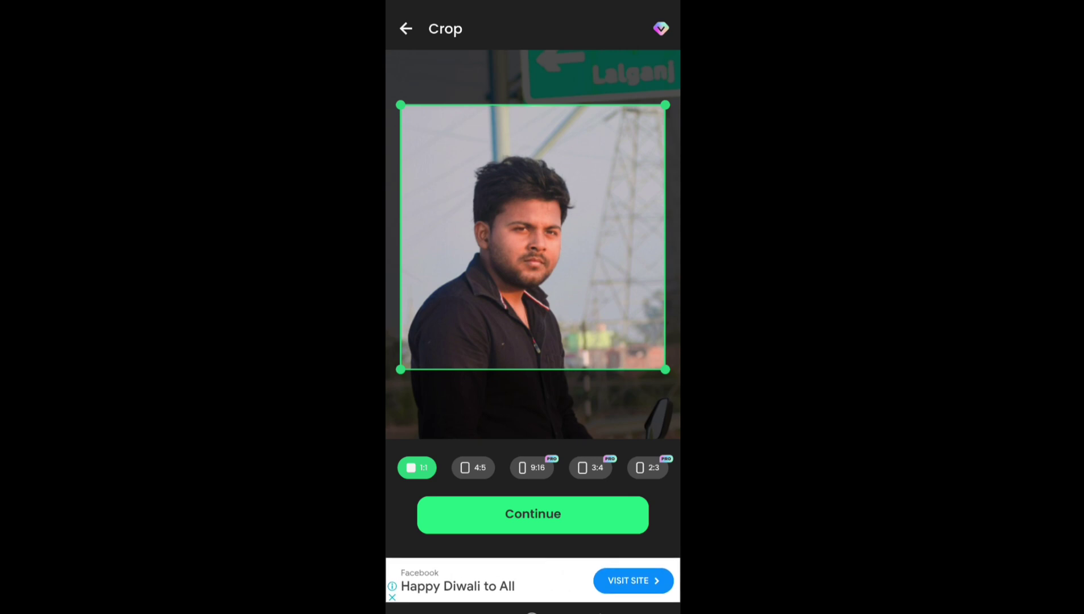
Confirm the 1:1 crop, choose Male, and generate the avatar.
{"action": "left_click", "coordinate": [593, 522]}
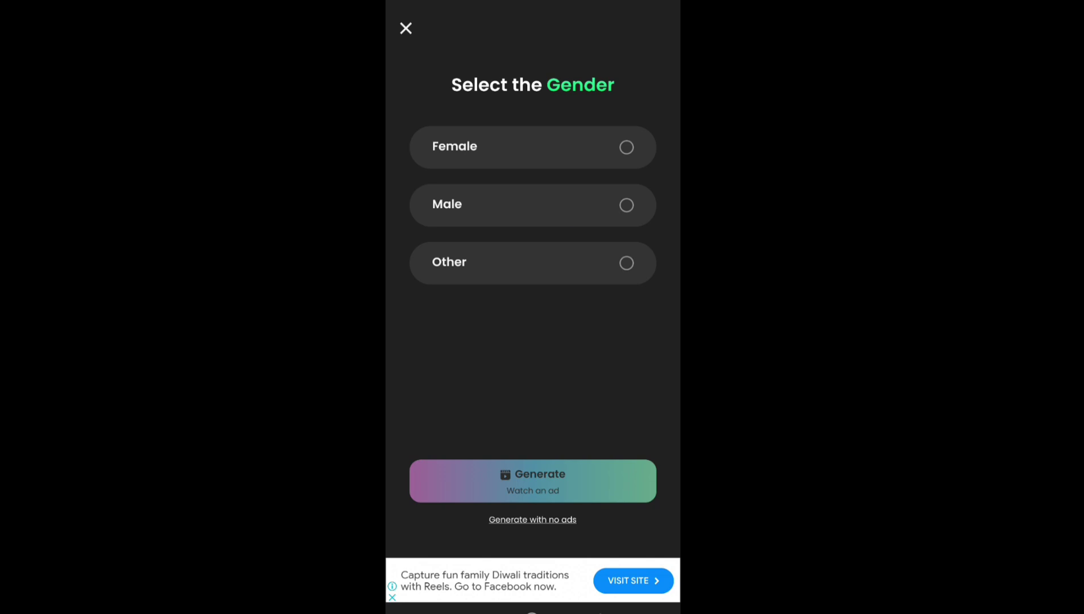
{"action": "left_click", "coordinate": [577, 217]}
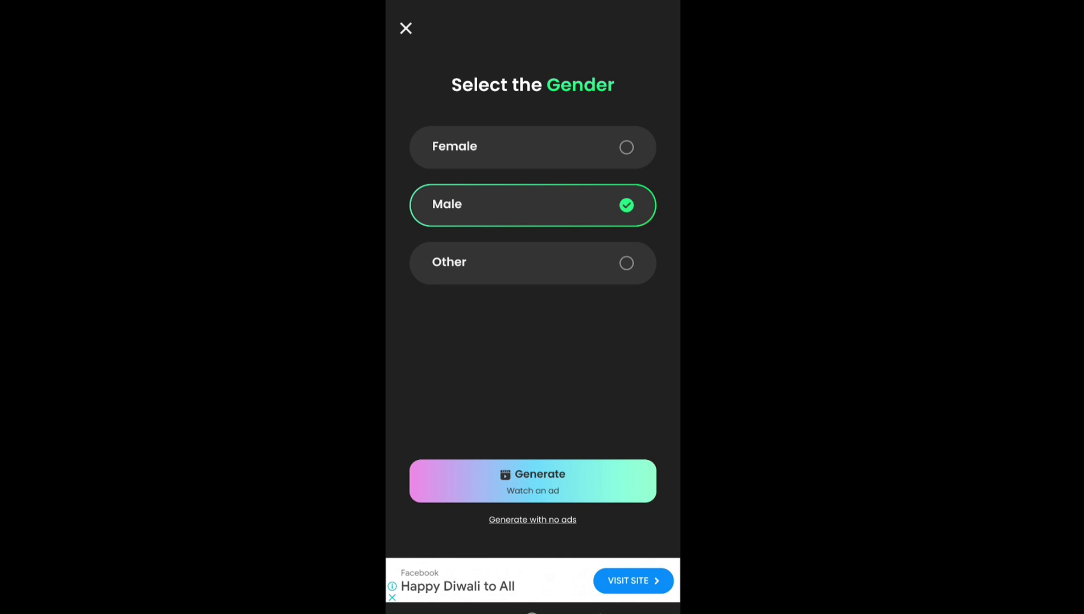
{"action": "left_click", "coordinate": [605, 489]}
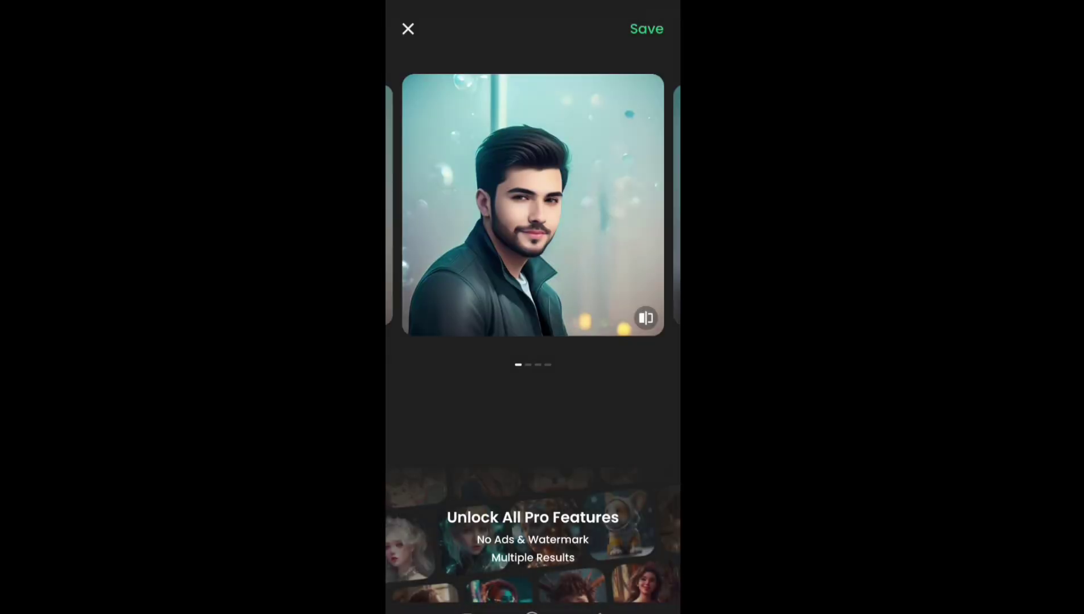
Swipe back and forth through the generated avatar results.
{"action": "mouse_move", "coordinate": [486, 283]}
{"action": "left_mouse_down"}
{"action": "mouse_move", "coordinate": [399, 285]}
{"action": "mouse_move", "coordinate": [626, 285]}
{"action": "left_mouse_up"}
{"action": "left_click_drag", "start_coordinate": [432, 284], "coordinate": [626, 284]}
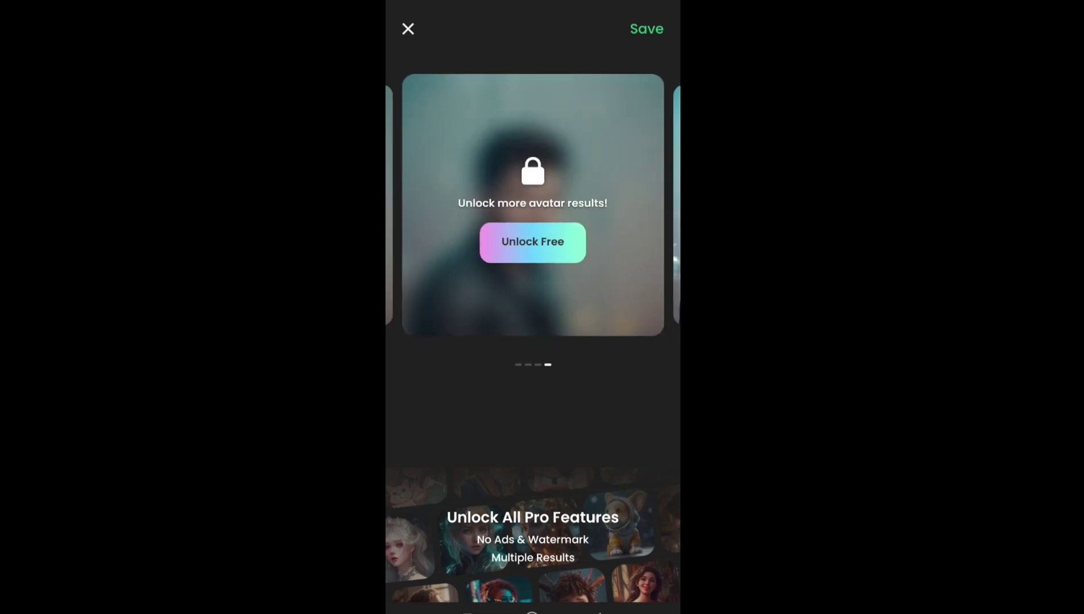
{"action": "left_click_drag", "start_coordinate": [432, 284], "coordinate": [626, 284]}
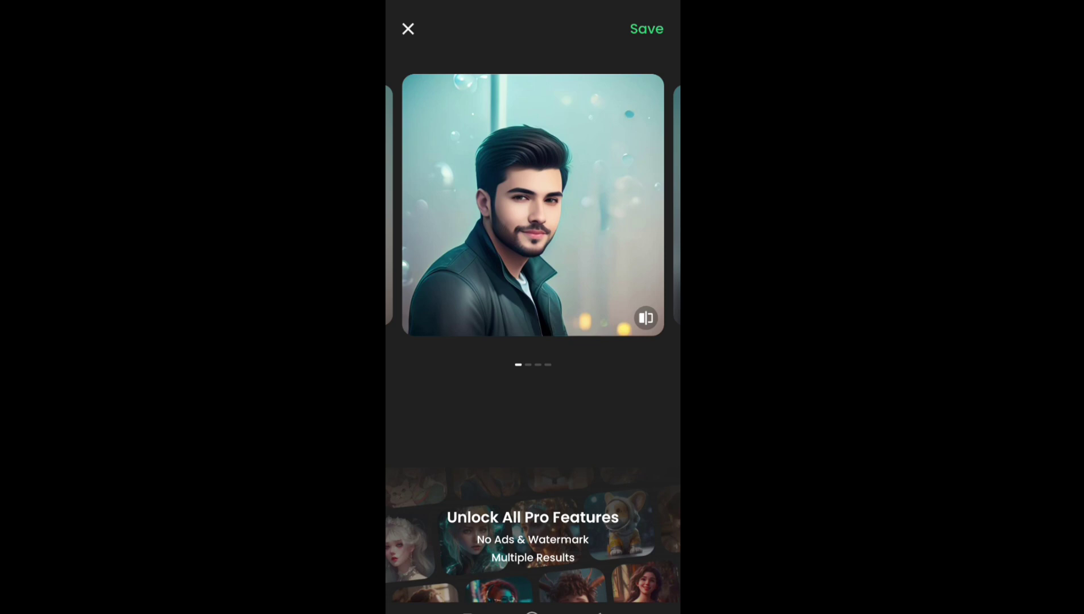
{"action": "mouse_move", "coordinate": [614, 301]}
{"action": "left_mouse_down"}
{"action": "mouse_move", "coordinate": [419, 303]}
{"action": "mouse_move", "coordinate": [431, 293]}
{"action": "left_mouse_up"}
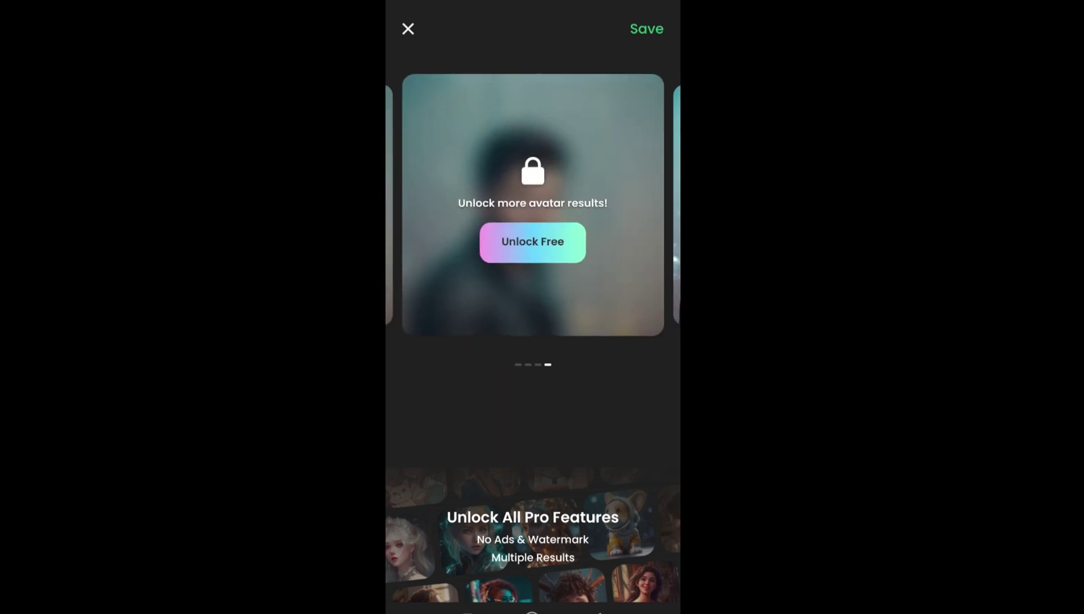
{"action": "left_click_drag", "start_coordinate": [615, 302], "coordinate": [433, 301]}
{"action": "left_click_drag", "start_coordinate": [615, 301], "coordinate": [433, 301]}
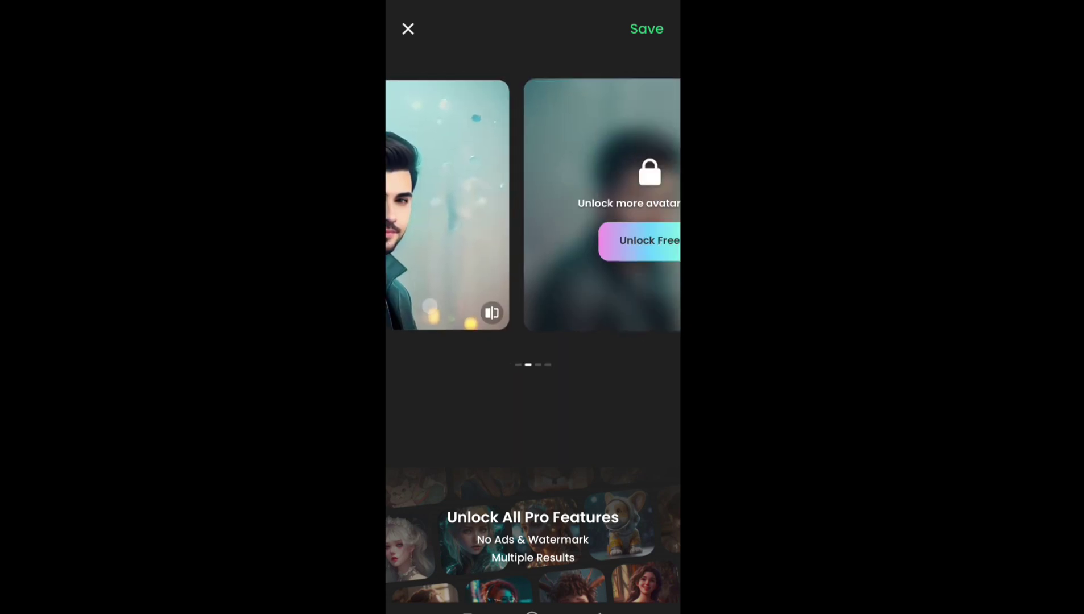
{"action": "left_click_drag", "start_coordinate": [615, 302], "coordinate": [432, 302]}
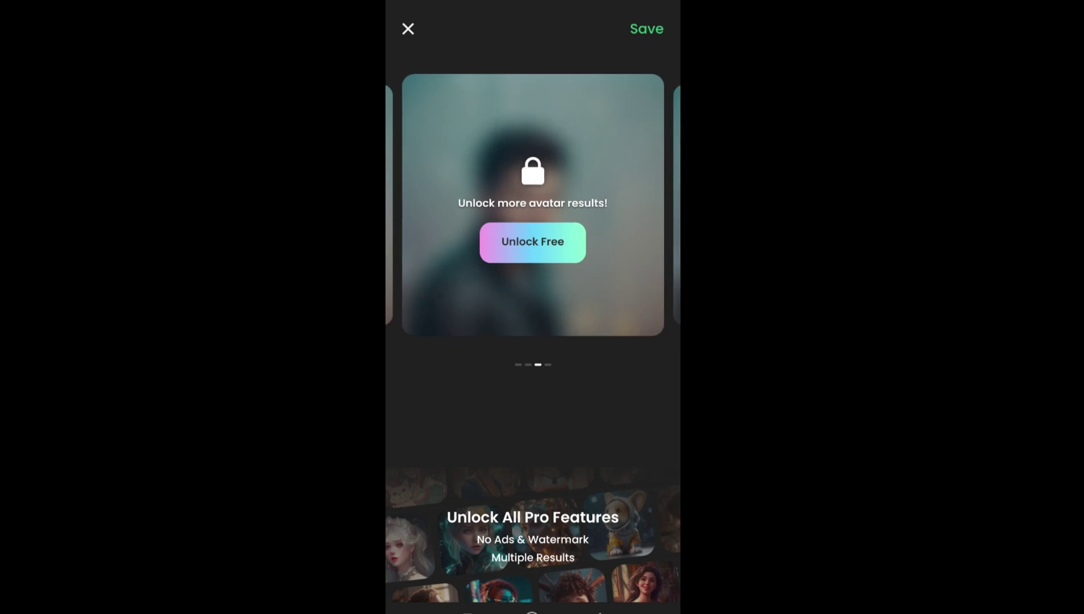
{"action": "left_click_drag", "start_coordinate": [615, 302], "coordinate": [432, 302]}
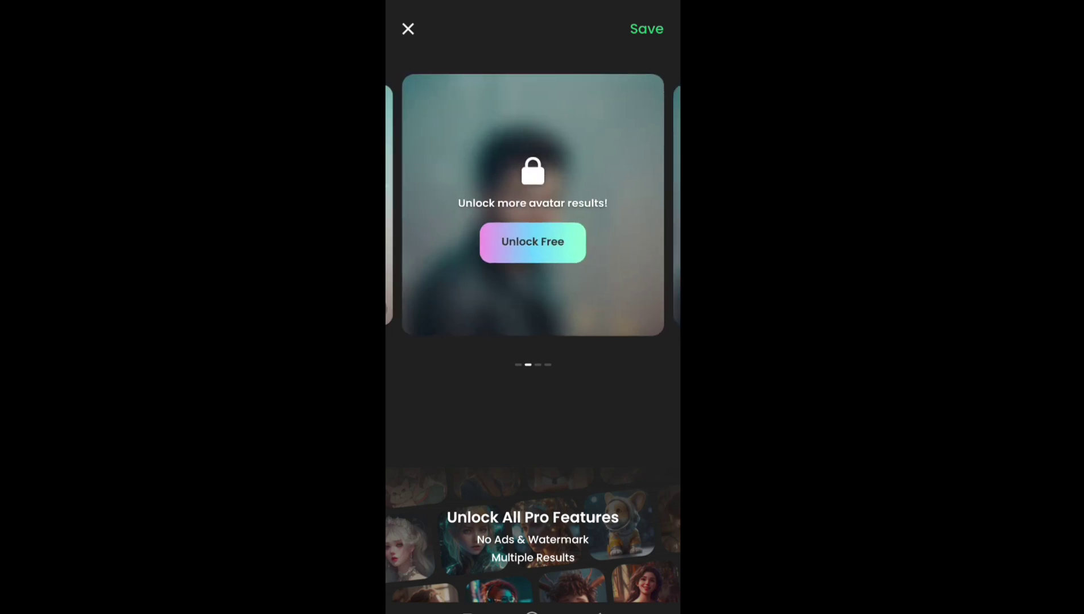
{"action": "mouse_move", "coordinate": [614, 302]}
{"action": "left_mouse_down"}
{"action": "mouse_move", "coordinate": [433, 302]}
{"action": "mouse_move", "coordinate": [507, 314]}
{"action": "mouse_move", "coordinate": [432, 314]}
{"action": "left_mouse_up"}
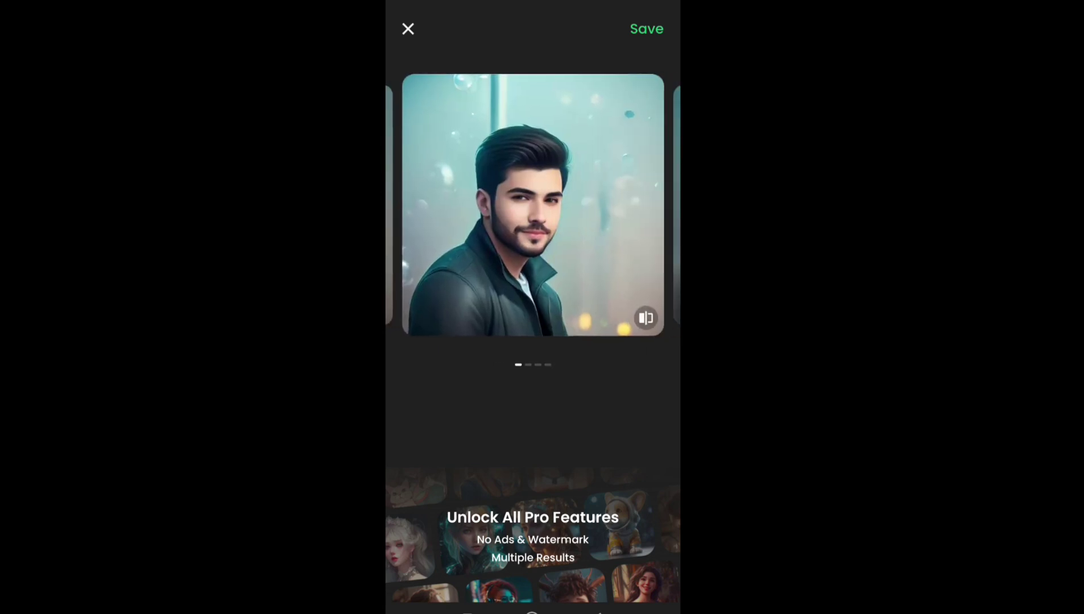
Toggle between the avatar and the original photo to compare them.
{"action": "left_click", "coordinate": [653, 329]}
{"action": "left_click", "coordinate": [653, 328]}
{"action": "left_click", "coordinate": [653, 326]}
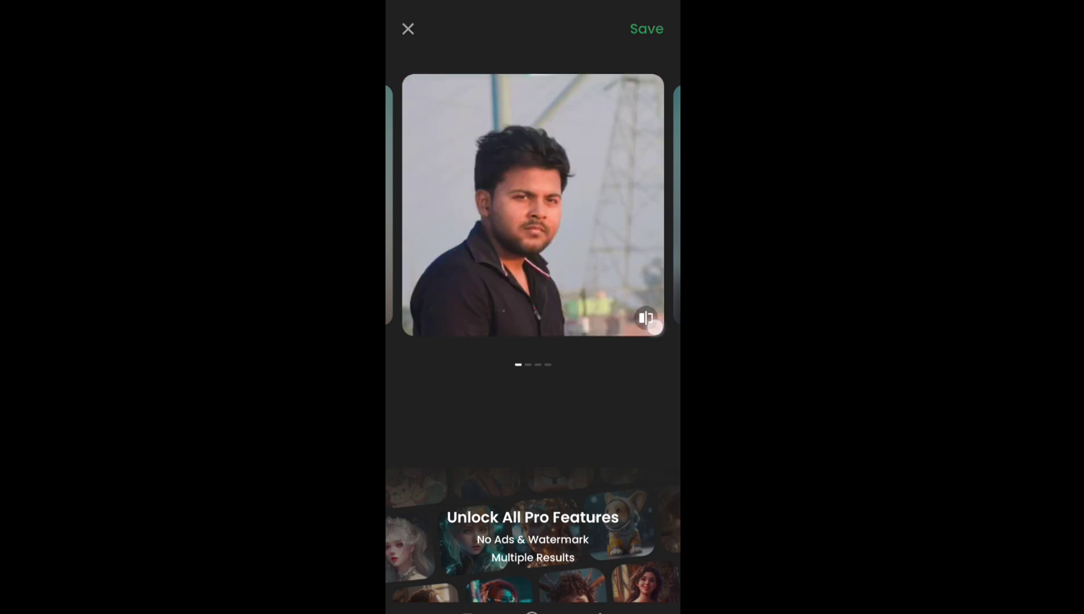
{"action": "left_click", "coordinate": [653, 326]}
{"action": "left_click", "coordinate": [653, 323]}
{"action": "left_click", "coordinate": [645, 318]}
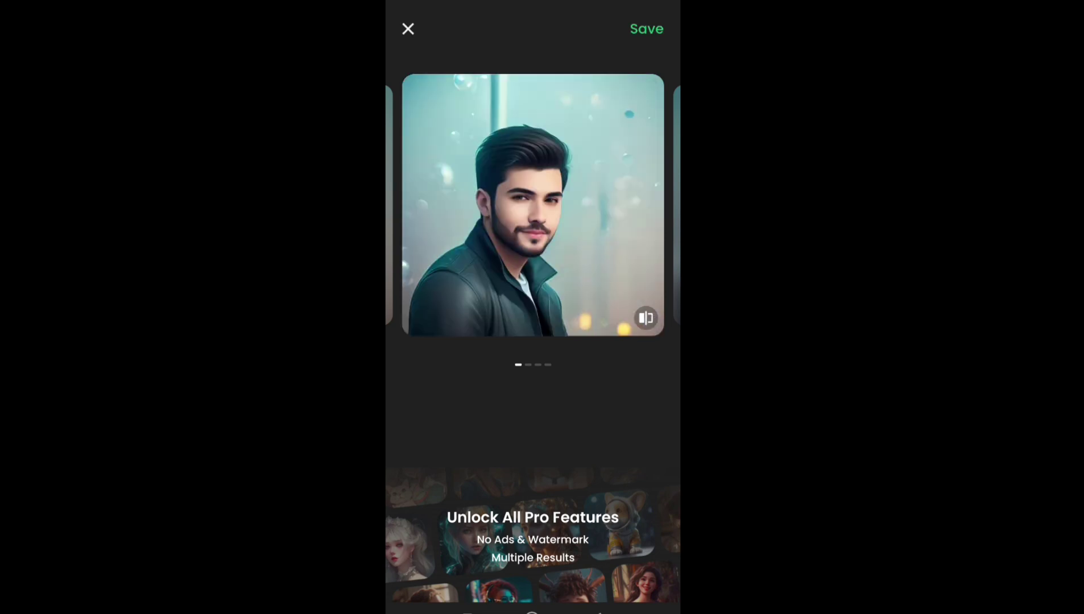
Close the avatar result without saving and return to the AI Avatar gallery.
{"action": "left_click", "coordinate": [408, 28]}
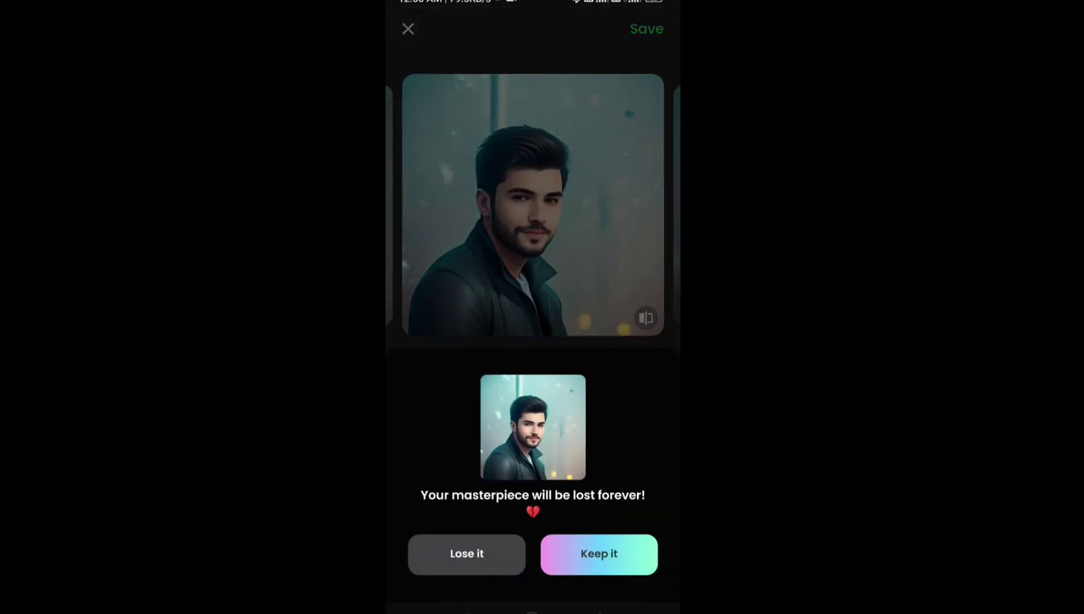
{"action": "left_click", "coordinate": [616, 563]}
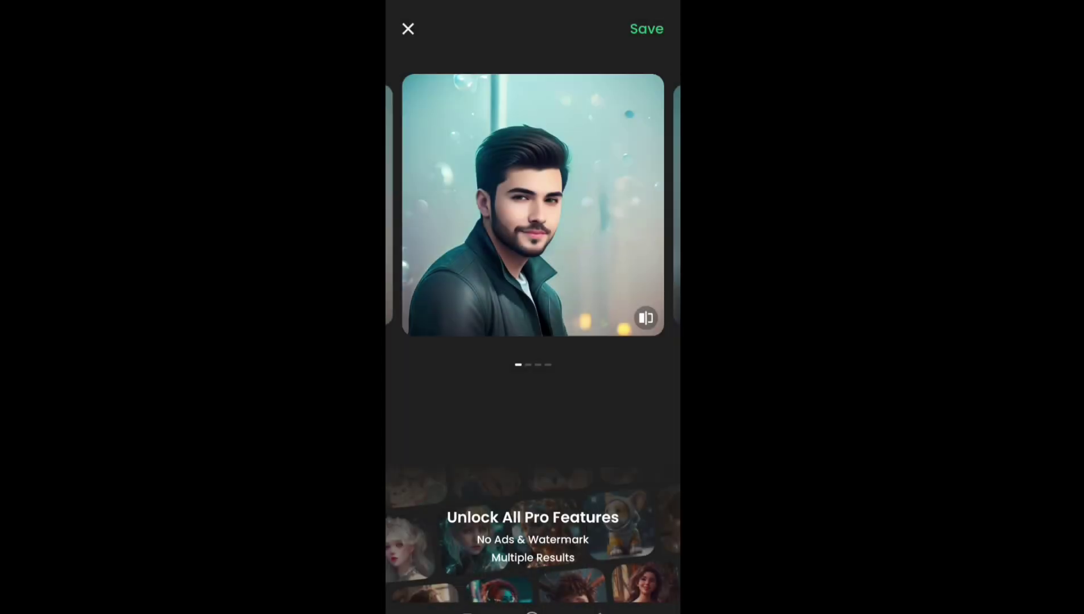
{"action": "left_click", "coordinate": [408, 28]}
{"action": "left_click", "coordinate": [462, 553]}
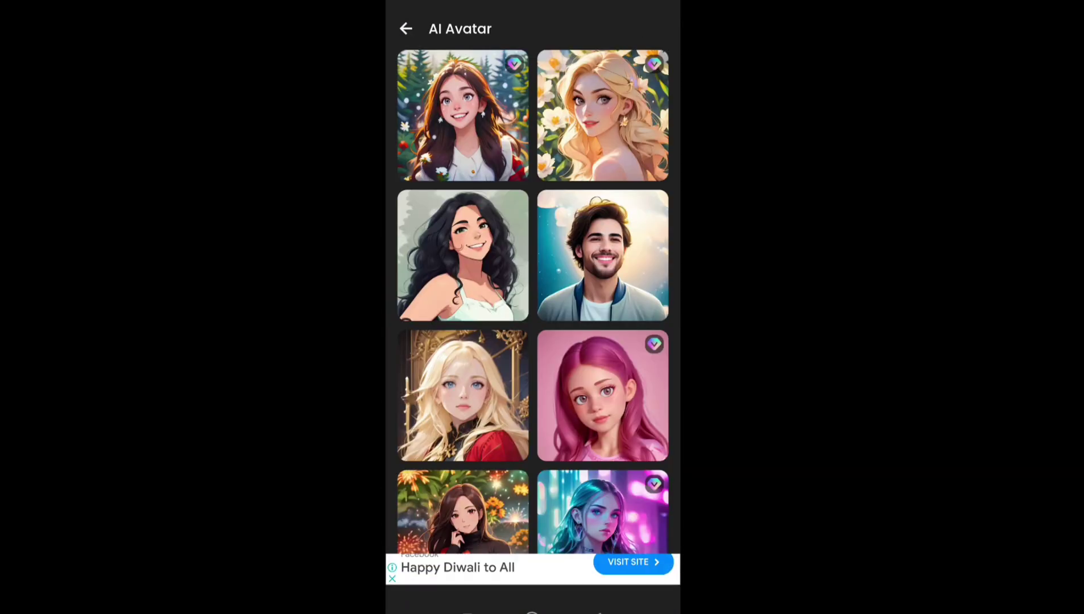
Go back to Pic Retouch's home screen, then back out twice to the phone's home screen.
{"action": "left_click", "coordinate": [404, 29]}
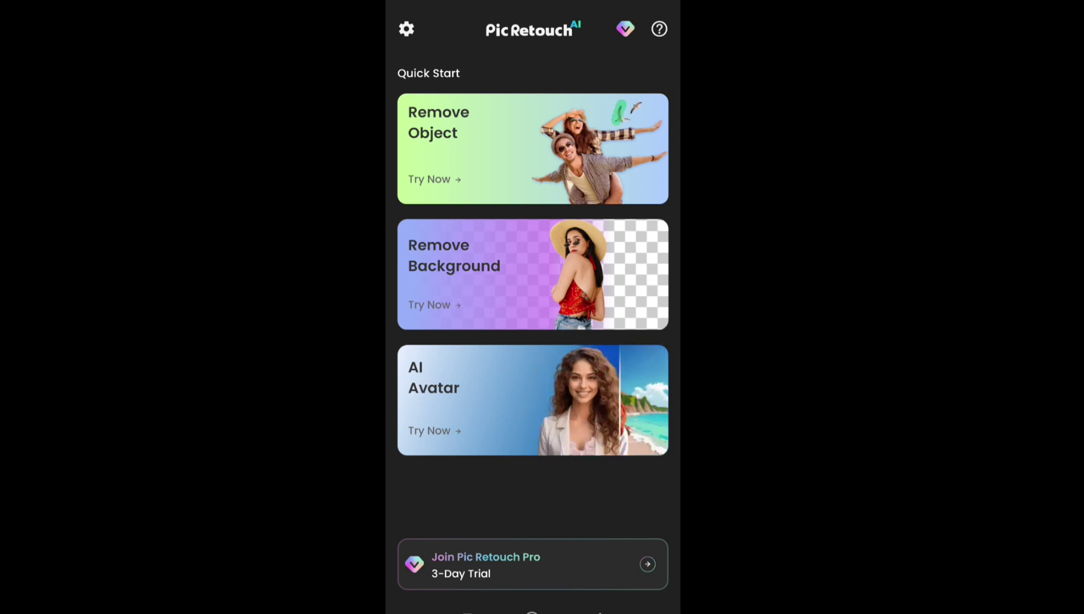
{"action": "left_click", "coordinate": [595, 612]}
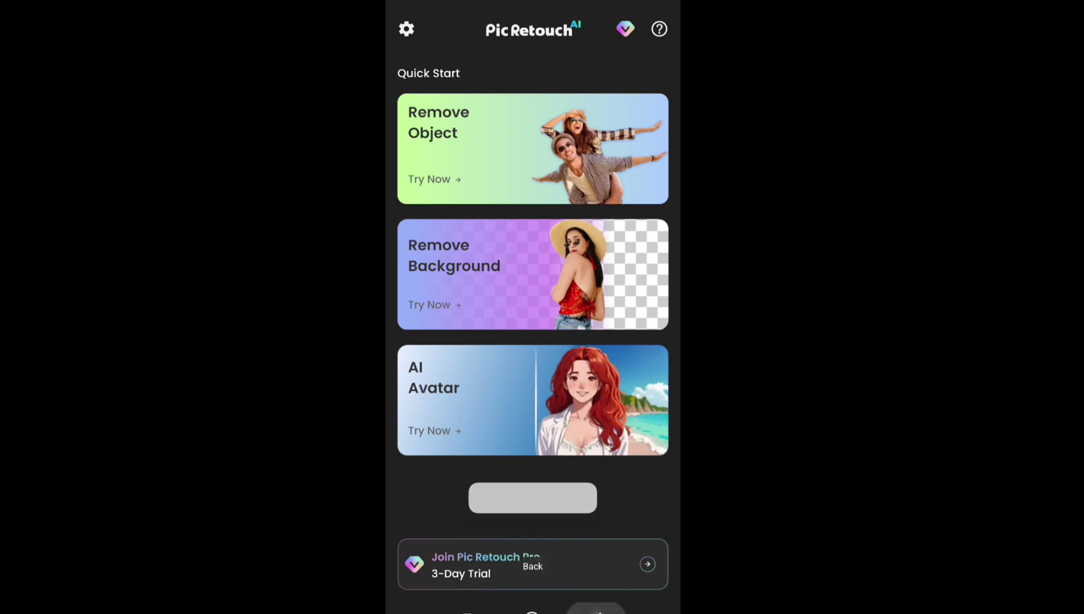
{"action": "left_click", "coordinate": [594, 613]}
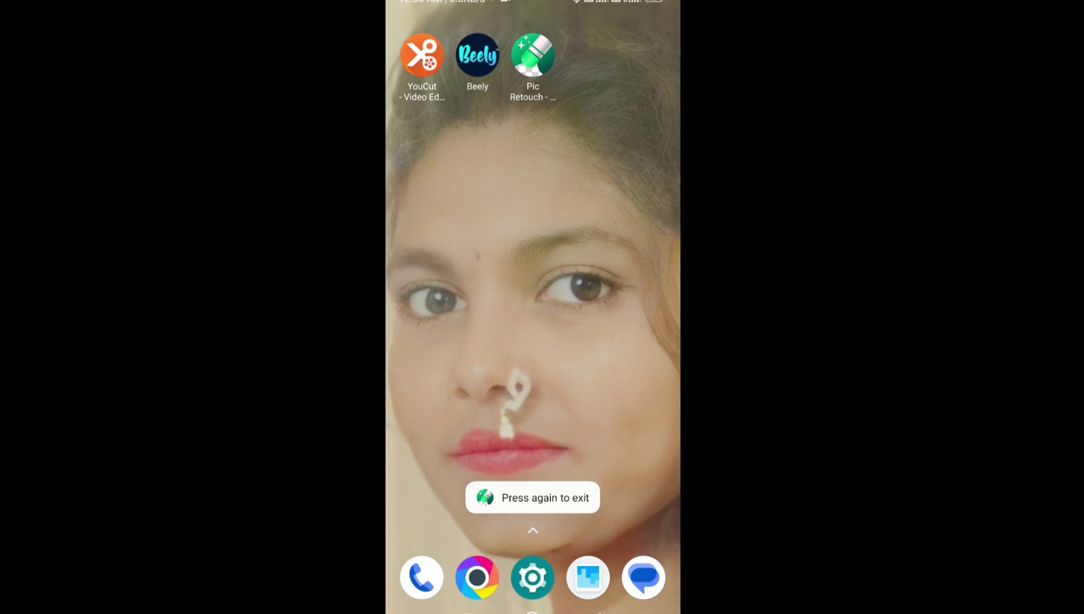